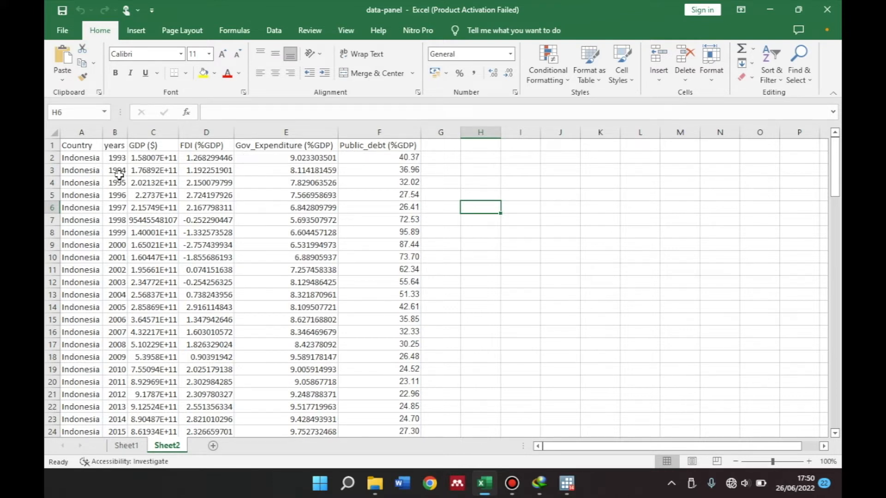
Review the panel data on Sheet2 and the variable descriptions and model on Sheet1 of the data-panel workbook
scroll(116, 346, "down", 5)
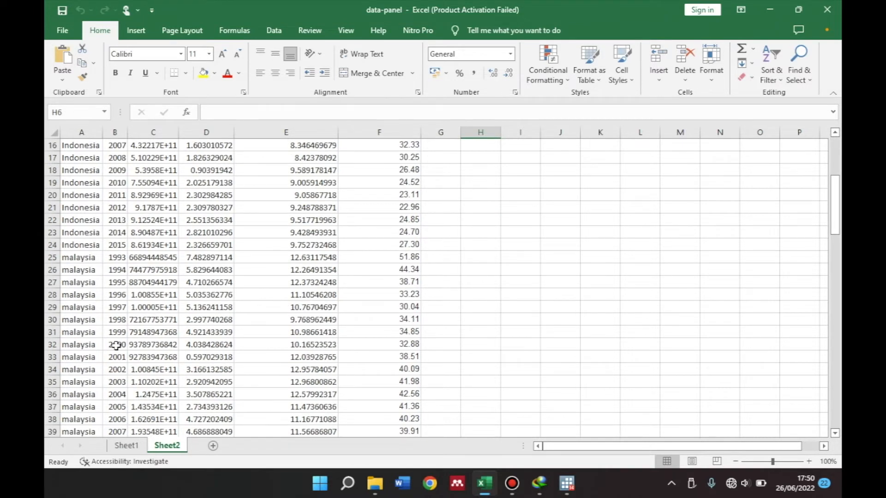
scroll(116, 345, "up", 5)
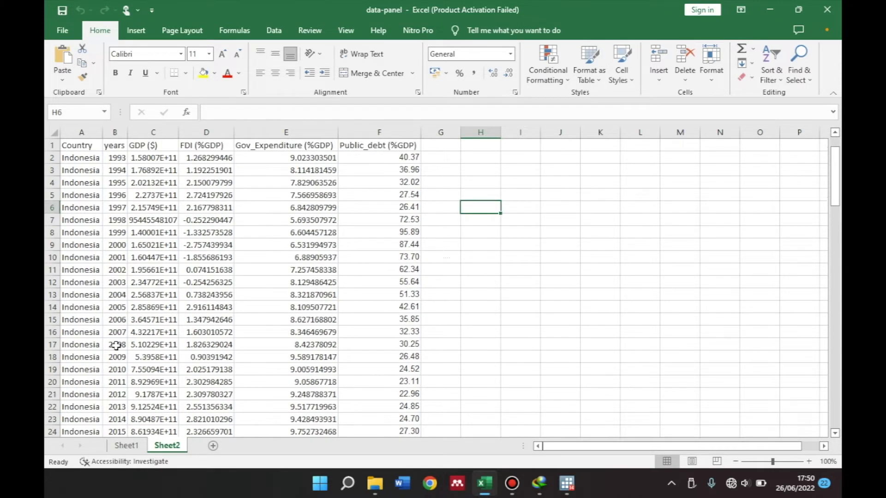
left_click(125, 445)
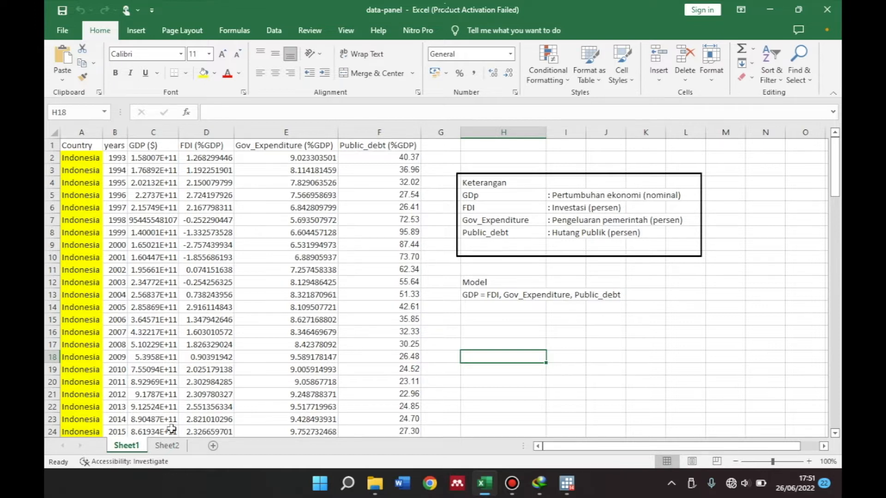
left_click(165, 450)
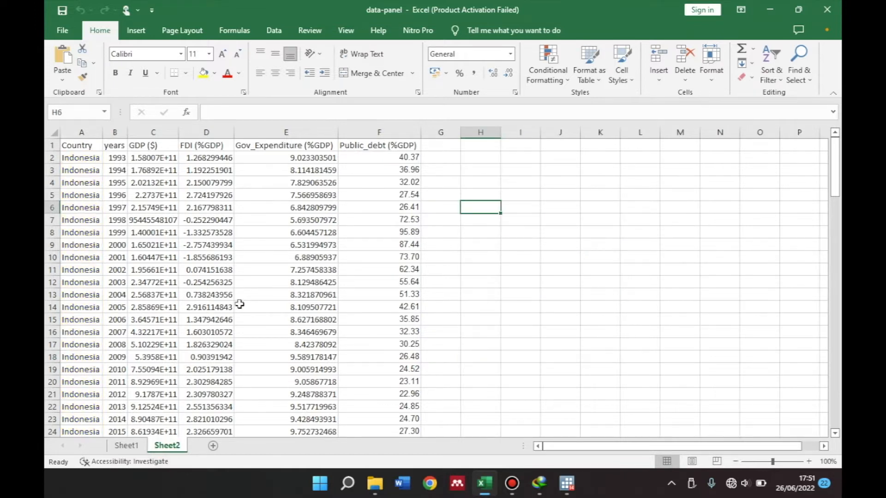
Switch to the Stata/SE main window
mouse_move(567, 485)
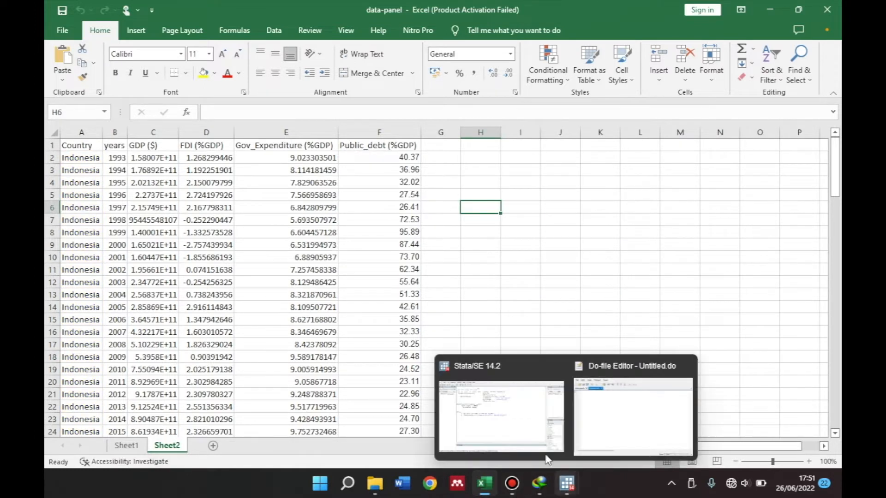
left_click(529, 436)
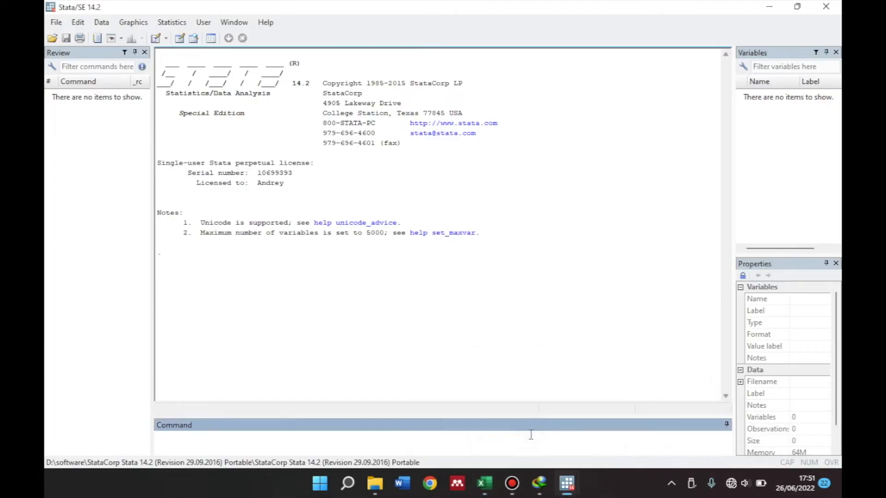
left_click(568, 484)
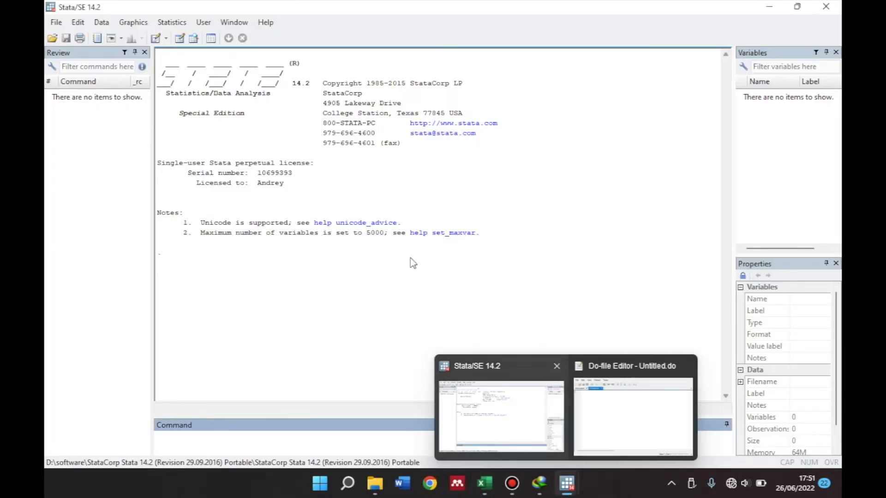
left_click(155, 39)
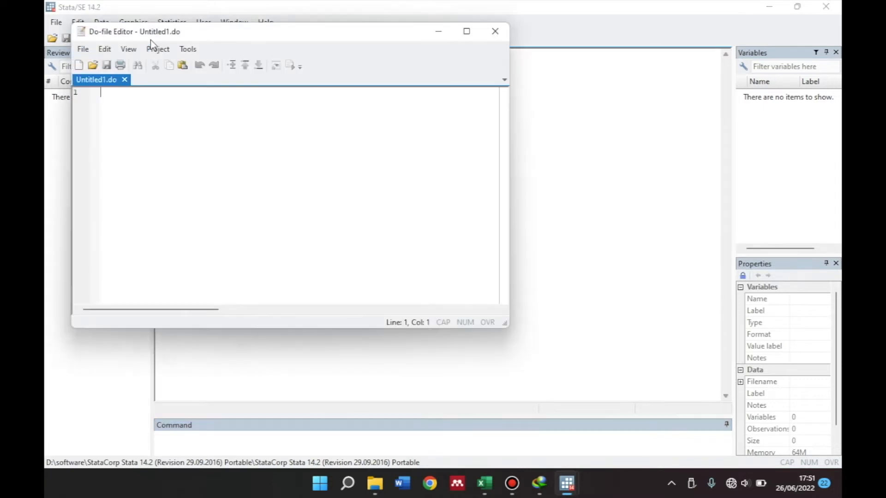
left_click(495, 31)
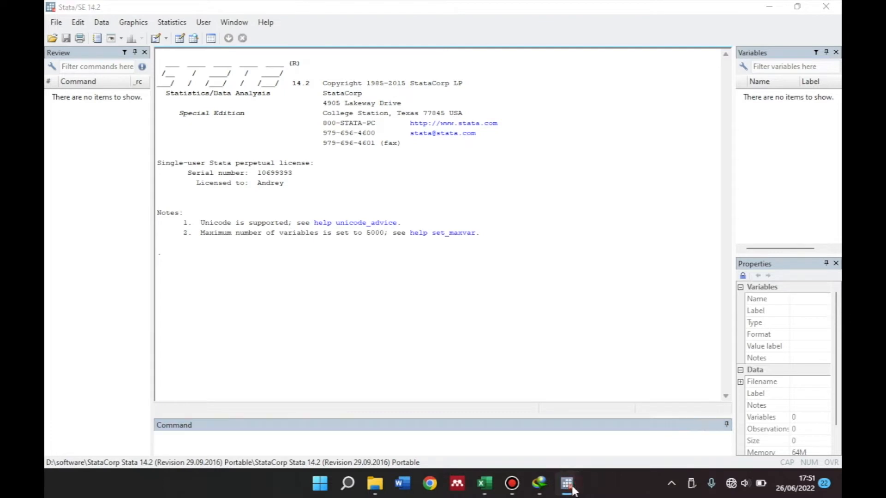
Bring up the existing do-file editor with the empty Untitled.do and move it fully into view
mouse_move(567, 485)
left_click(599, 439)
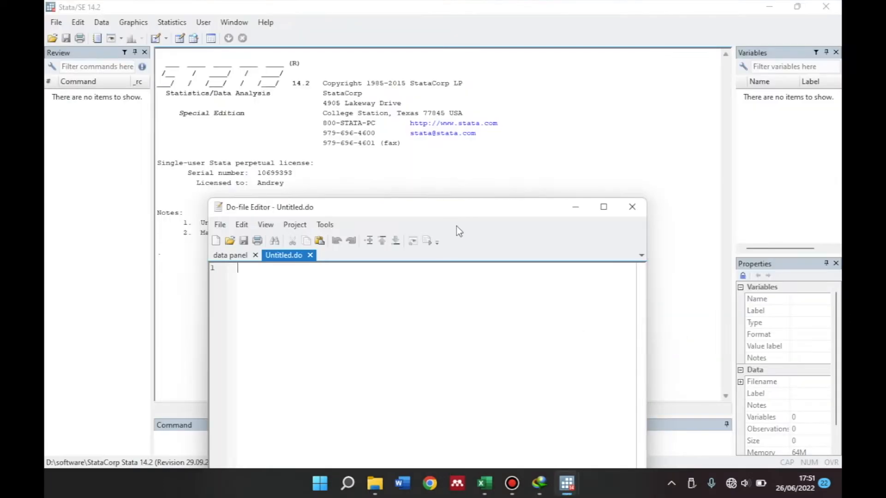
left_click_drag(426, 208, 550, 92)
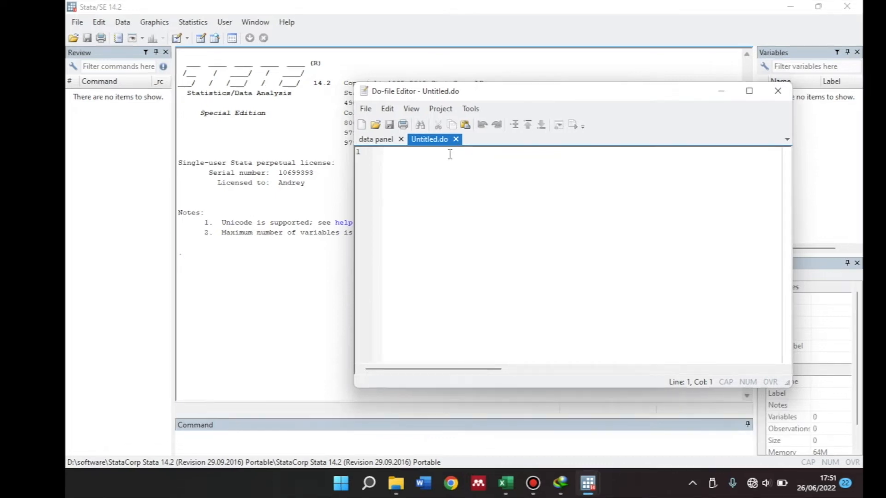
Write the do-file's first three lines: clear, set more off, and capture log close
type("cl")
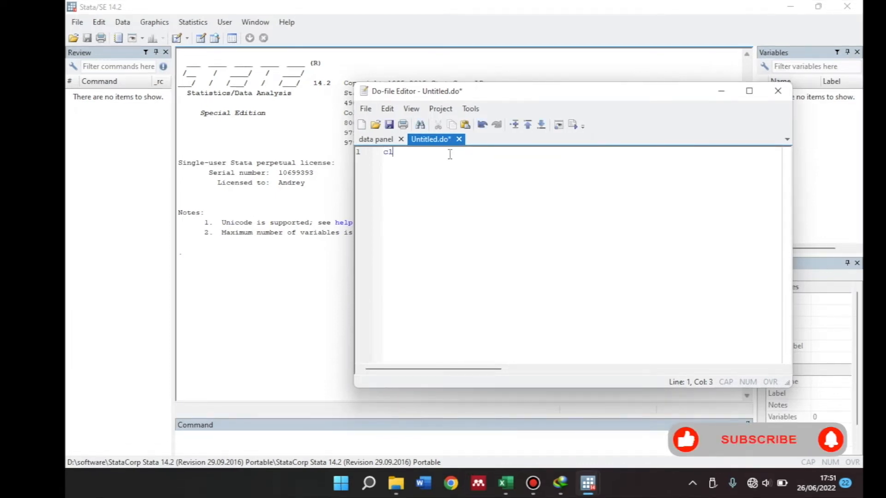
type("ear")
key("Return")
type("set m")
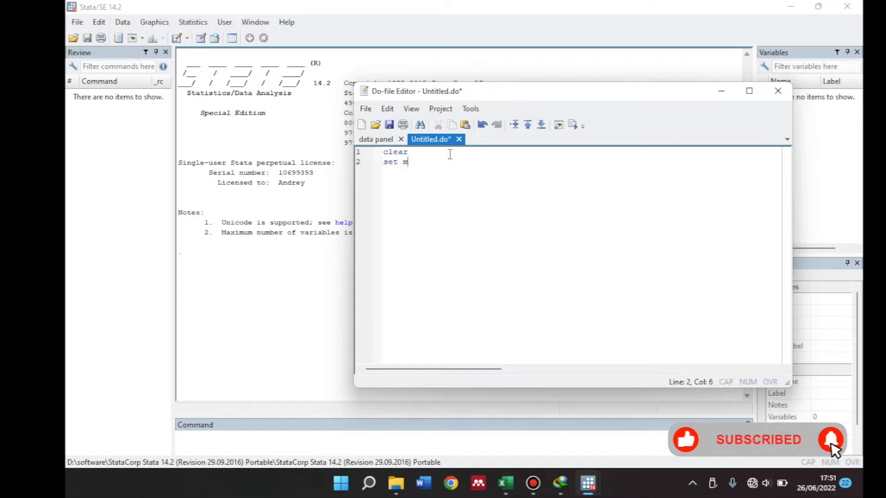
type("ore off")
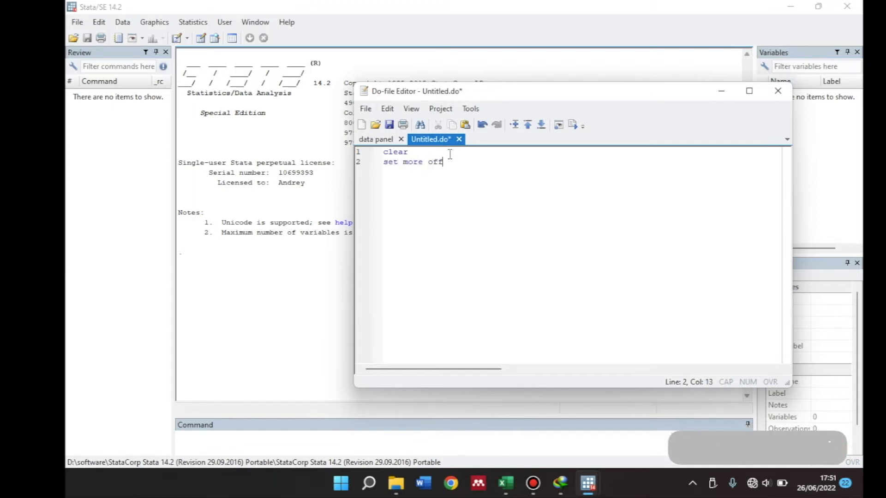
key("Return")
type("captur")
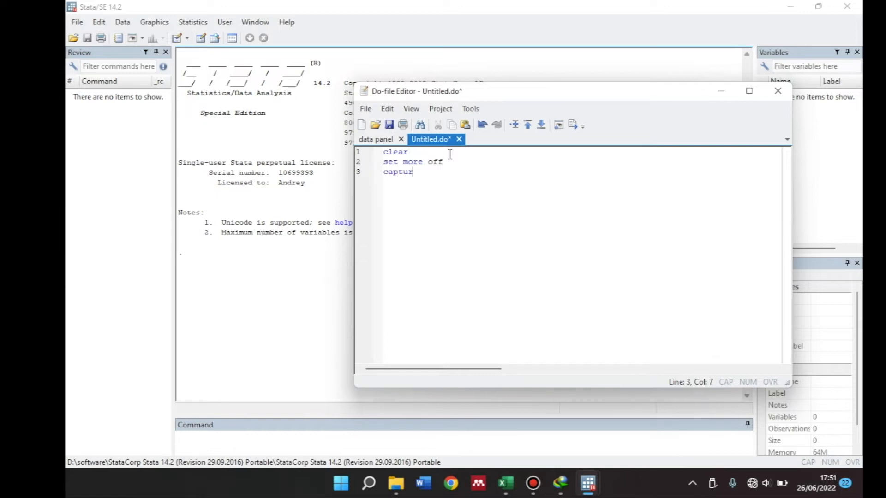
type("e log close")
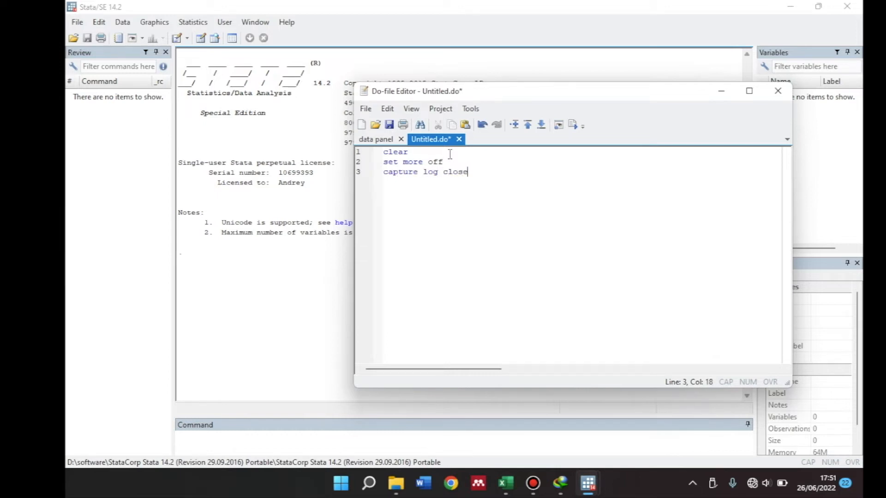
After a blank line, add the command cd "D:\", copying the folder path from File Explorer
key("Return")
key("Return")
type("cd \"")
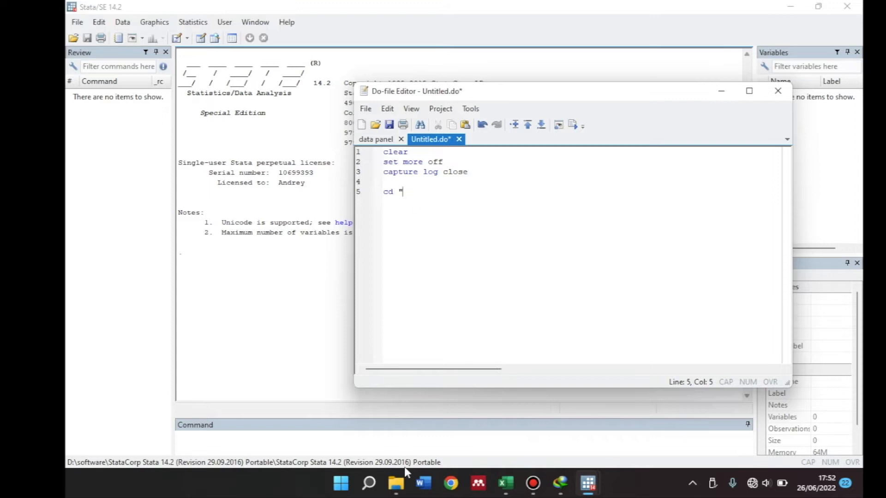
mouse_move(396, 483)
mouse_move(430, 418)
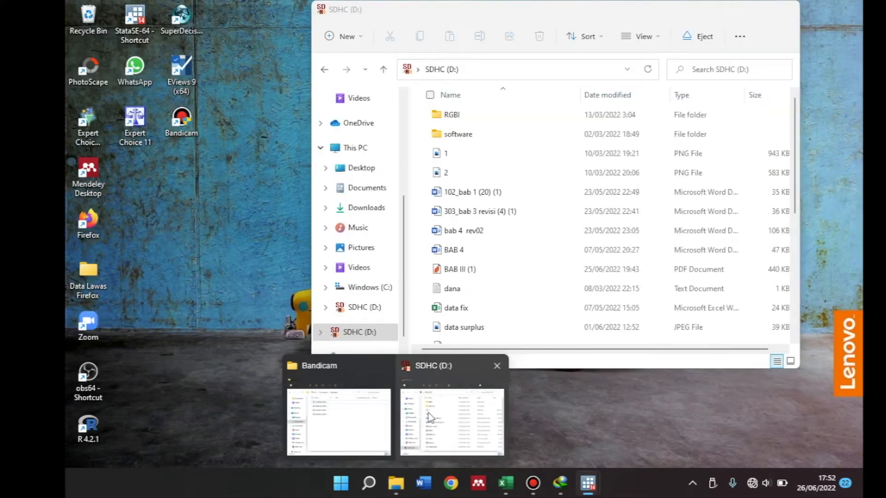
left_click(429, 418)
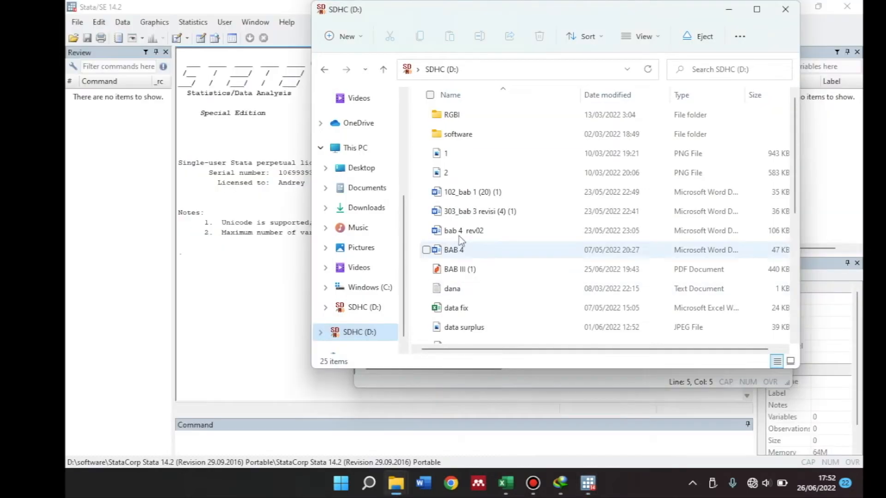
left_click(469, 70)
key("ctrl+c")
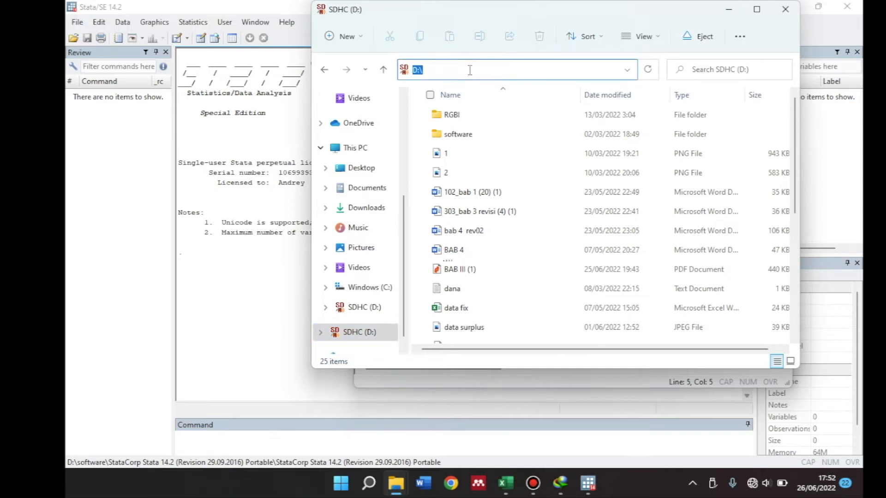
mouse_move(590, 481)
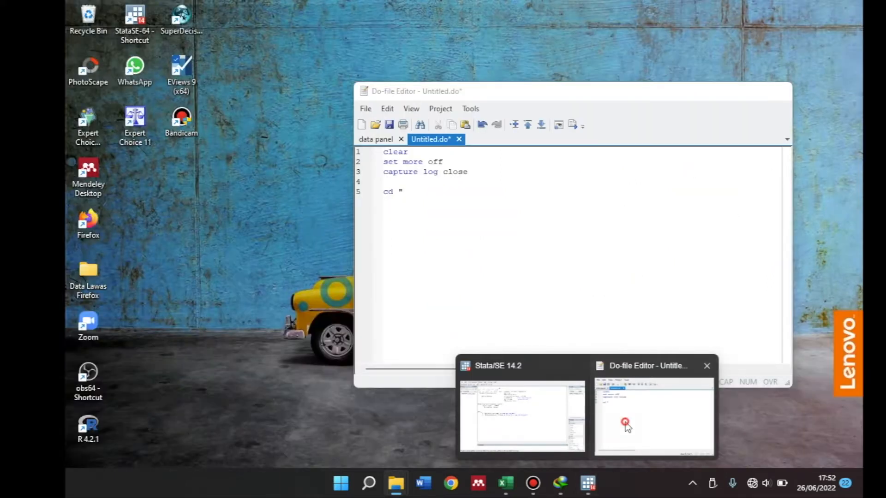
left_click(625, 422)
key("ctrl+v")
type("\"")
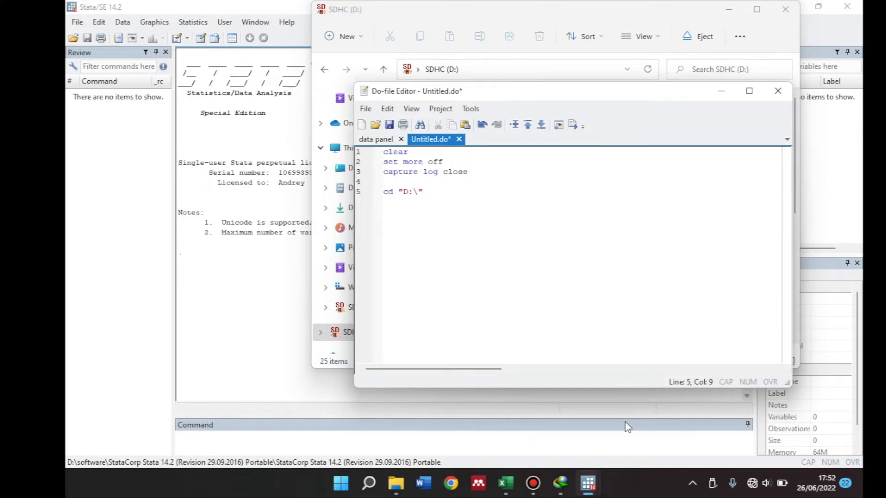
Start an import command on the following line for the workbook: import excel data-panel.xlsx
key("Return")
type("import excel")
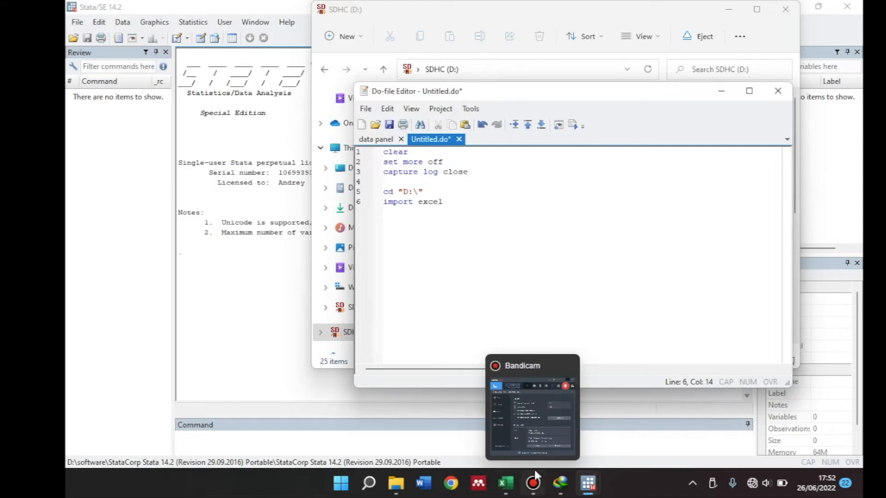
mouse_move(507, 485)
left_click(500, 421)
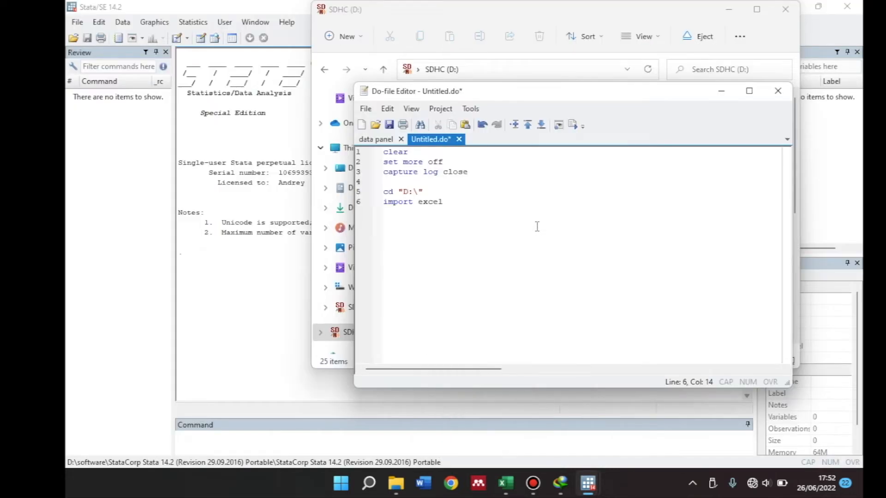
type("data-panel.xlsx, sheet")
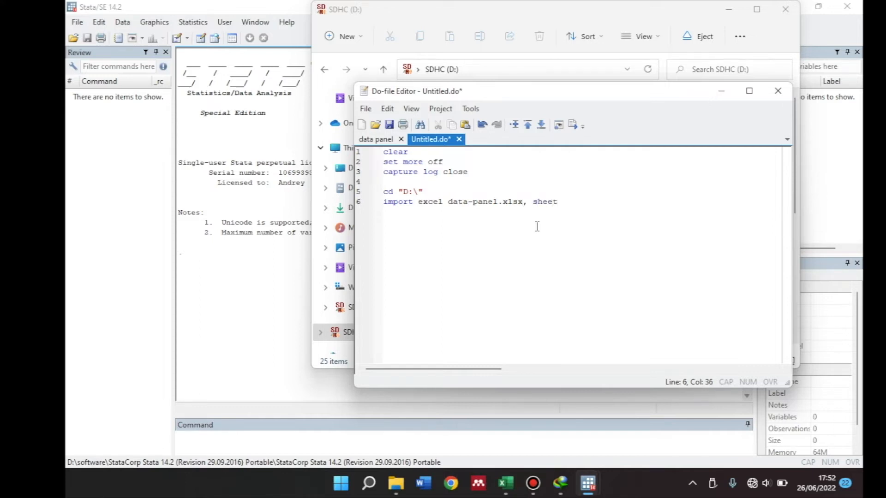
type("(\"Sheet2\"f")
Complete the import line with the options , sheet("Sheet2") first row clear
key("BackSpace")
type(") first row clear")
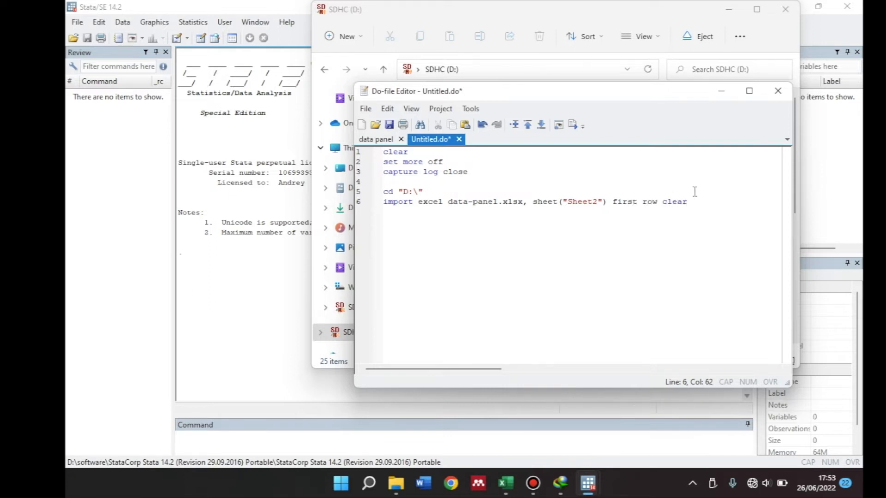
Try to execute all six lines of the do-file
left_click(384, 193, "shift")
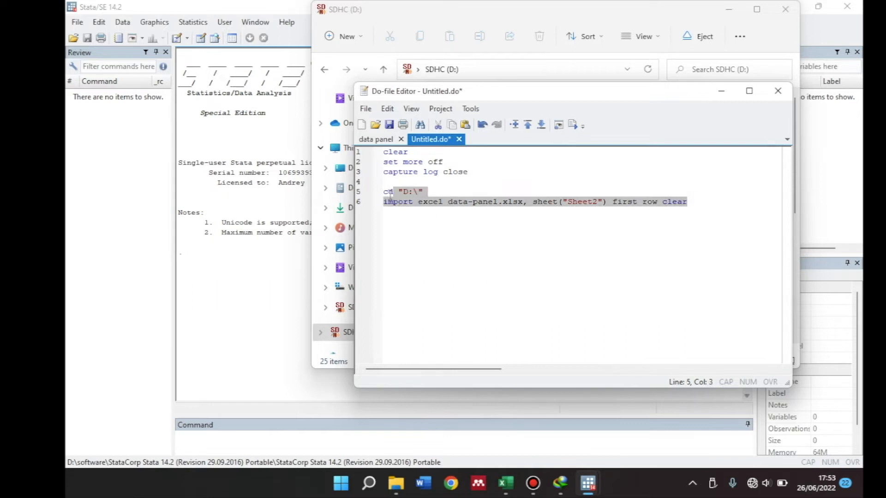
left_click_drag(385, 193, 369, 152)
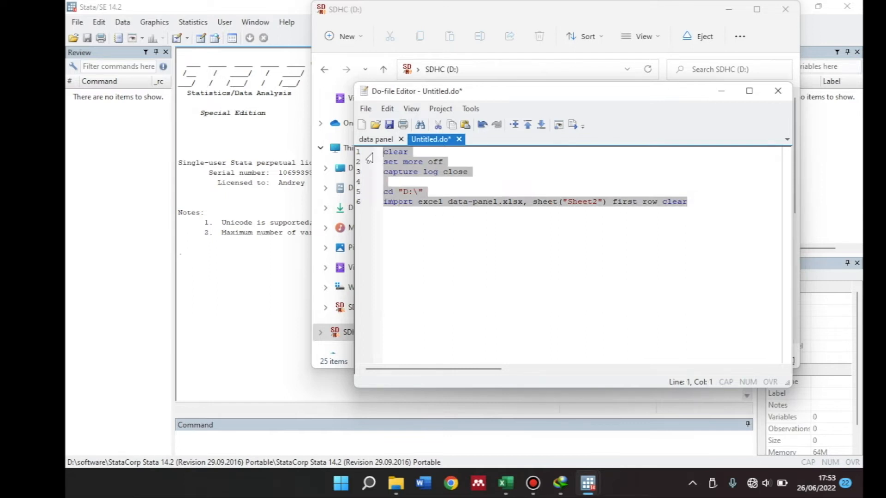
left_click(572, 125)
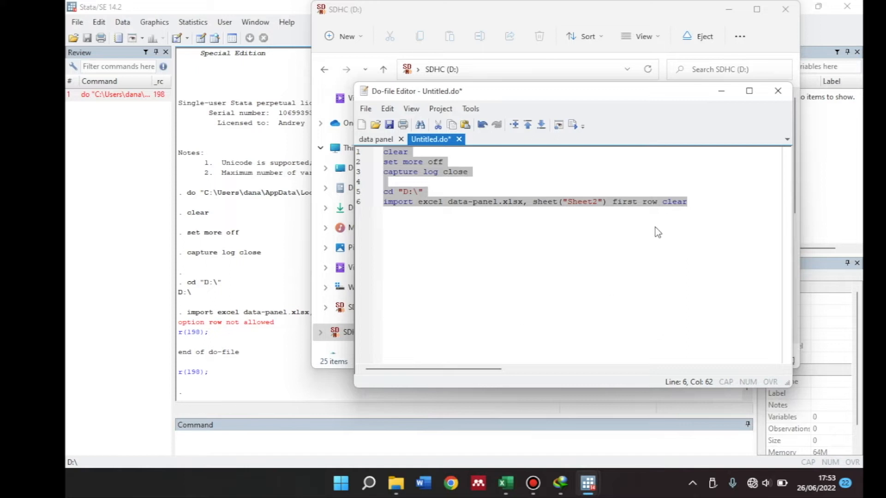
Change the import option to firstrow as one word and execute the entire do-file again
left_click(642, 204)
key("BackSpace")
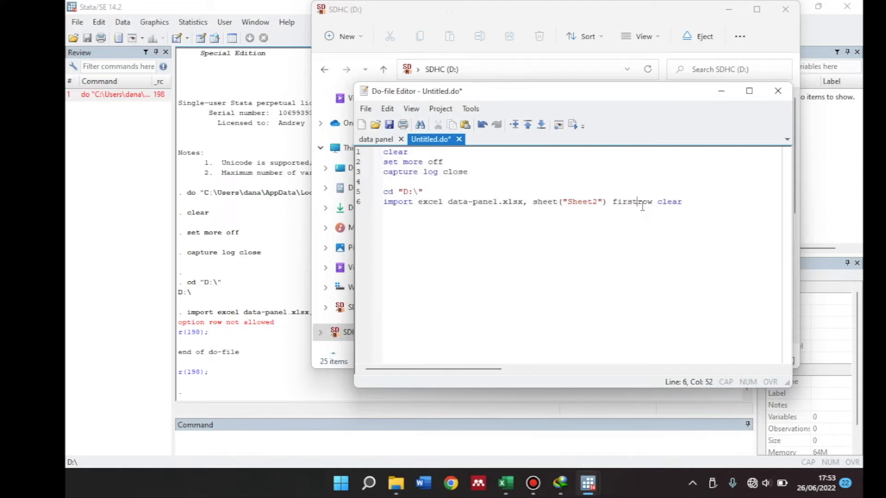
left_click(685, 201)
key("ctrl+a")
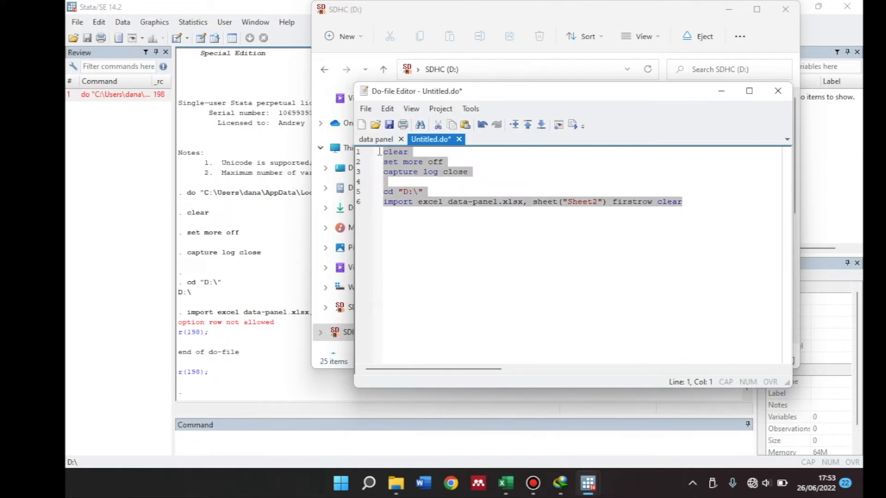
left_click(573, 125)
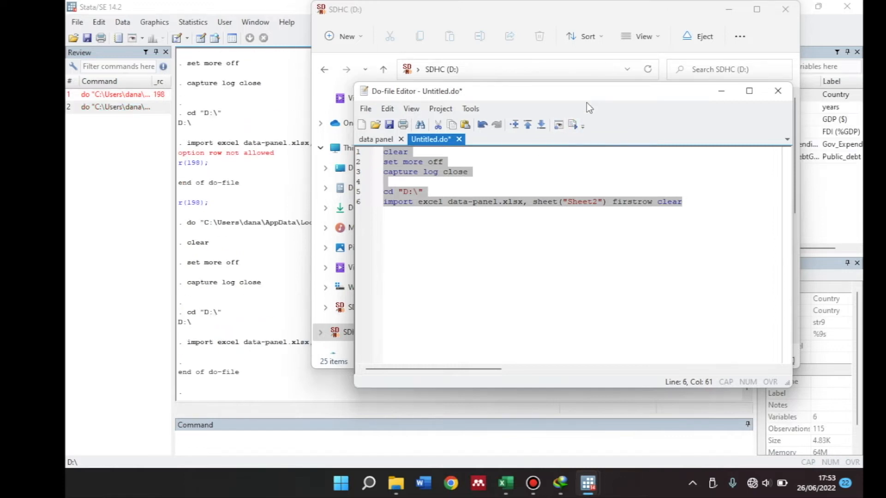
Inspect the imported dataset in the Data Editor and return to the main Stata window
left_click(200, 38)
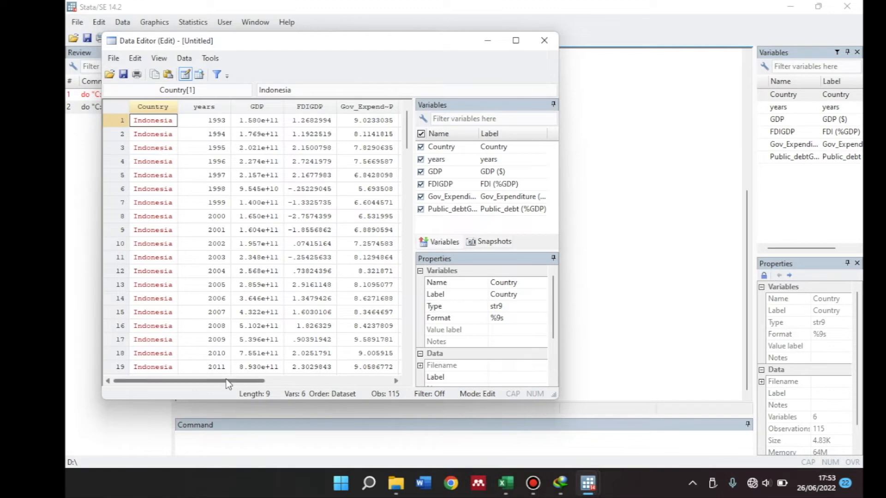
left_click_drag(228, 381, 221, 398)
left_click(621, 253)
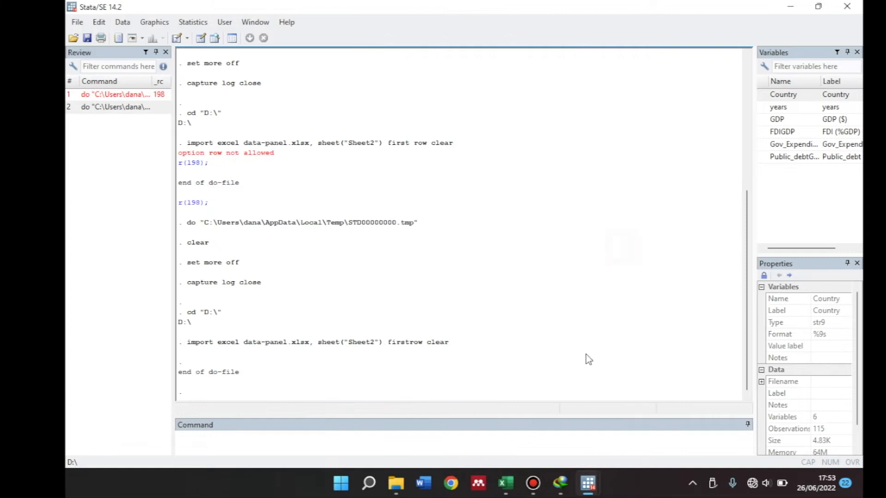
Add the line enocode Country, generate(negara) below the import command in the do-file and try to execute it alone
mouse_move(595, 485)
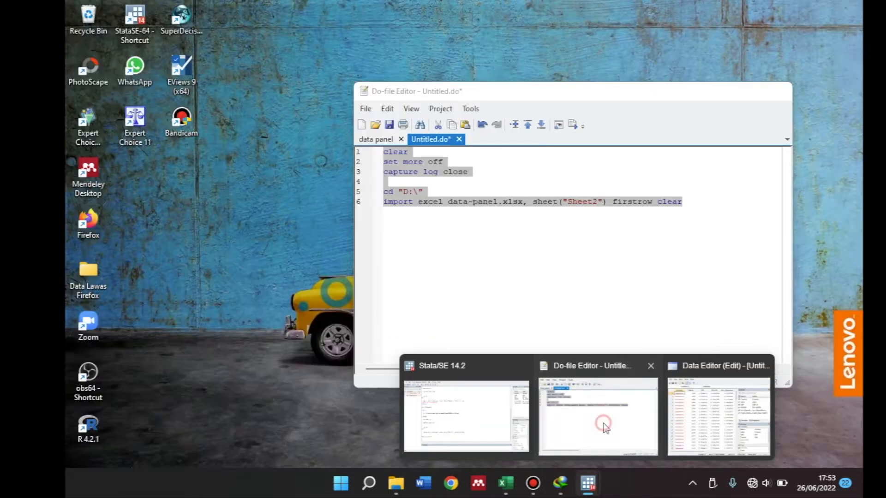
left_click(605, 421)
left_click(687, 206)
key("Return")
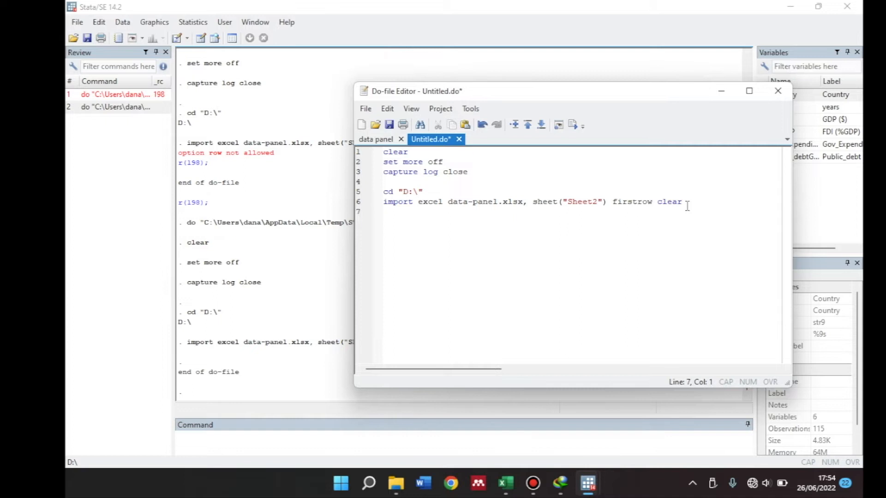
type("eco")
key("BackSpace")
key("BackSpace")
key("BackSpace")
key("BackSpace")
key("Return")
type("enocode C")
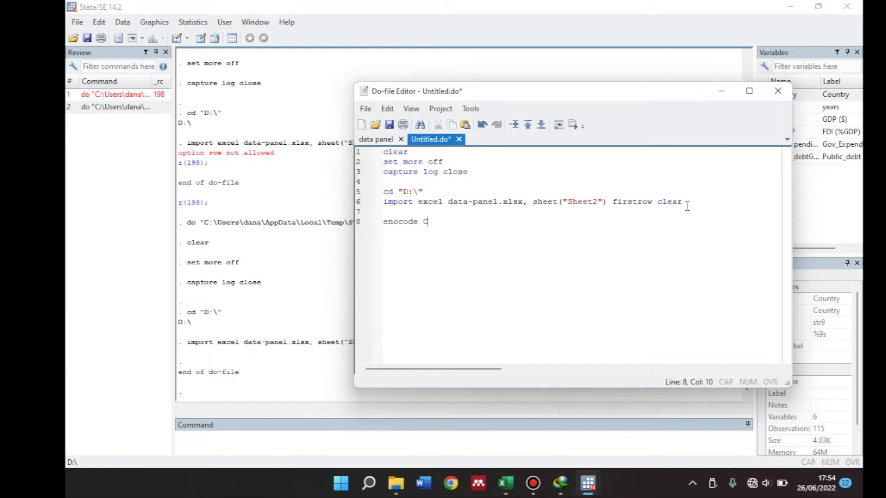
type("ountry, generate (negara)")
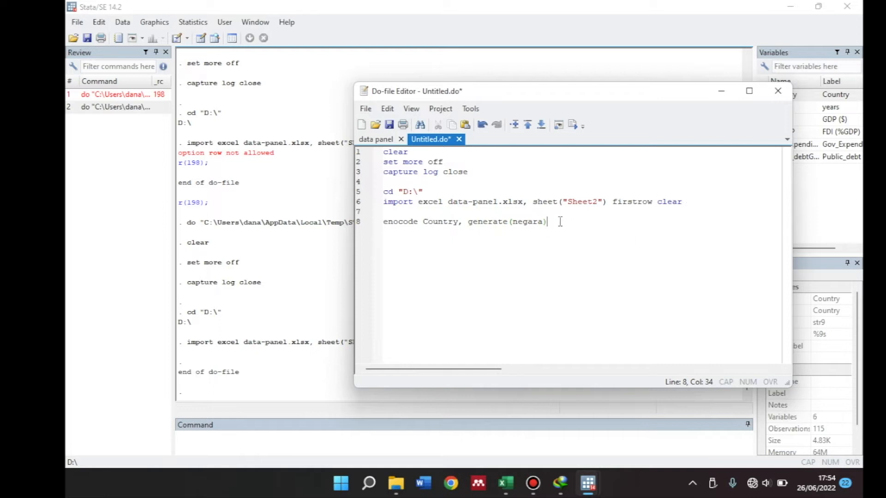
left_click_drag(559, 221, 360, 226)
left_click(571, 125)
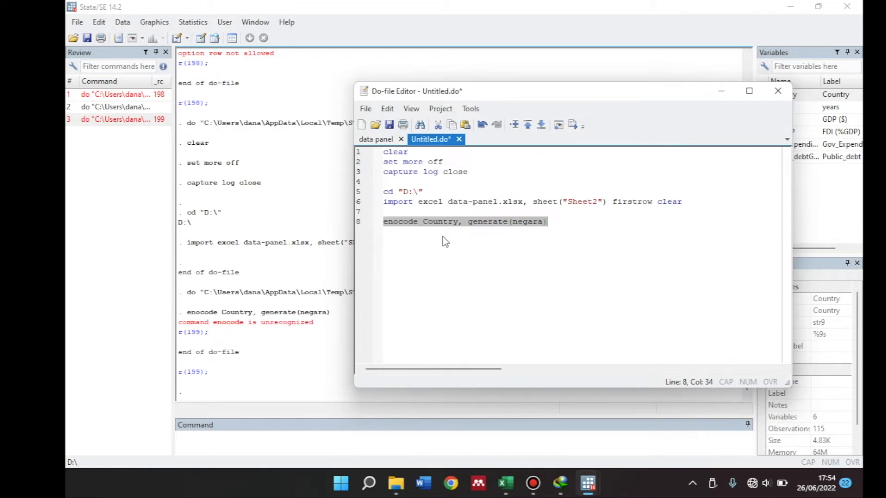
Correct the command's spelling to encode and execute only the line encode Country, generate(negara)
left_click(397, 222)
key("Delete")
left_click_drag(545, 225, 384, 212)
left_click(572, 124)
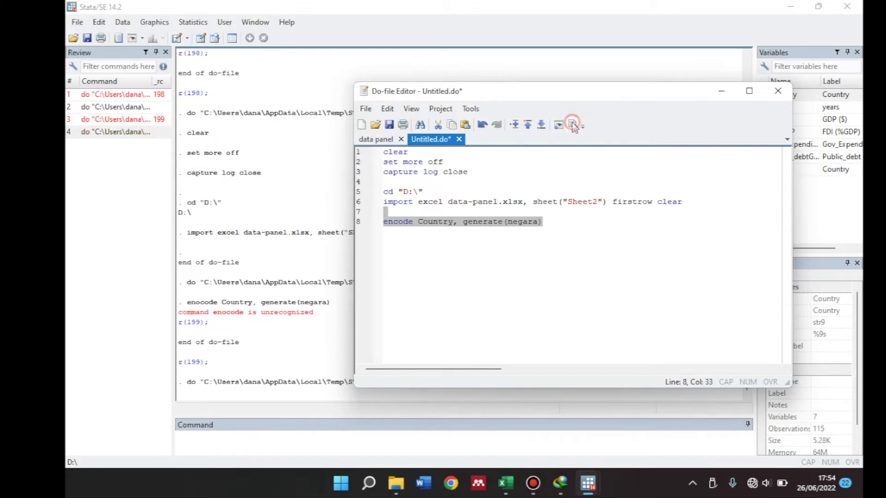
Inspect the new negara column beside the other variables in the Data Editor and close the editor
left_click_drag(546, 93, 481, 100)
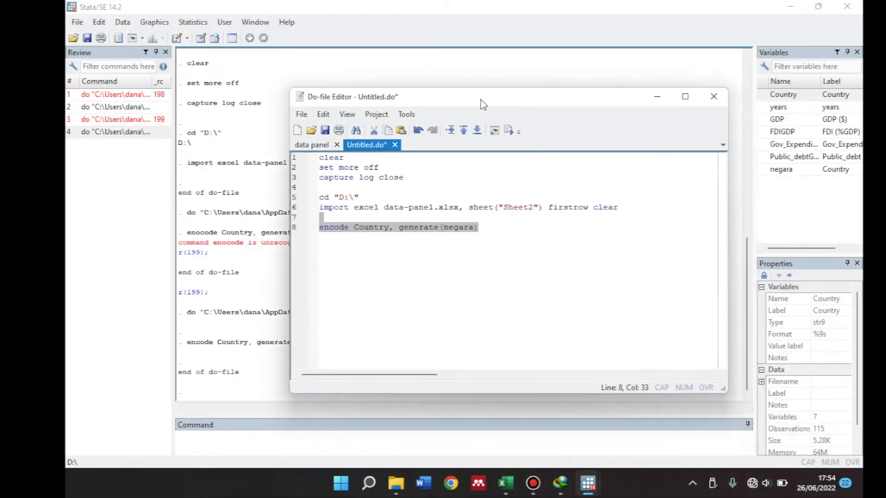
left_click(201, 38)
left_click_drag(231, 380, 352, 381)
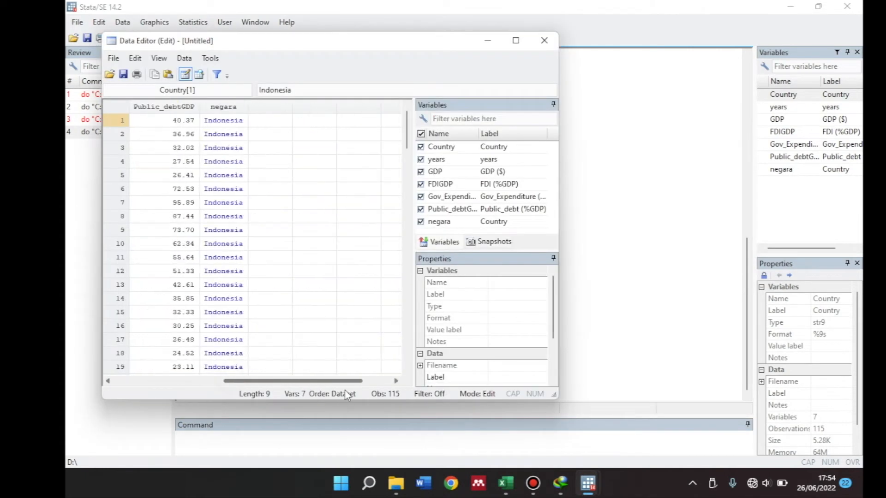
left_click_drag(324, 381, 209, 396)
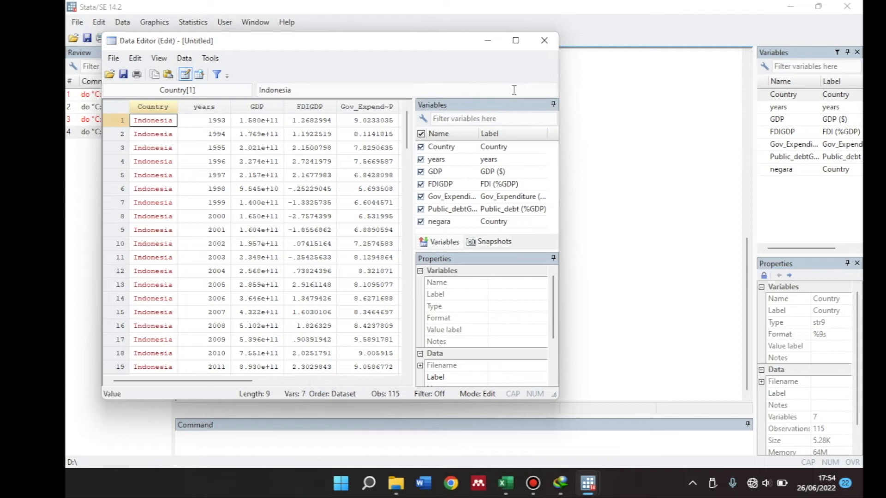
left_click(544, 46)
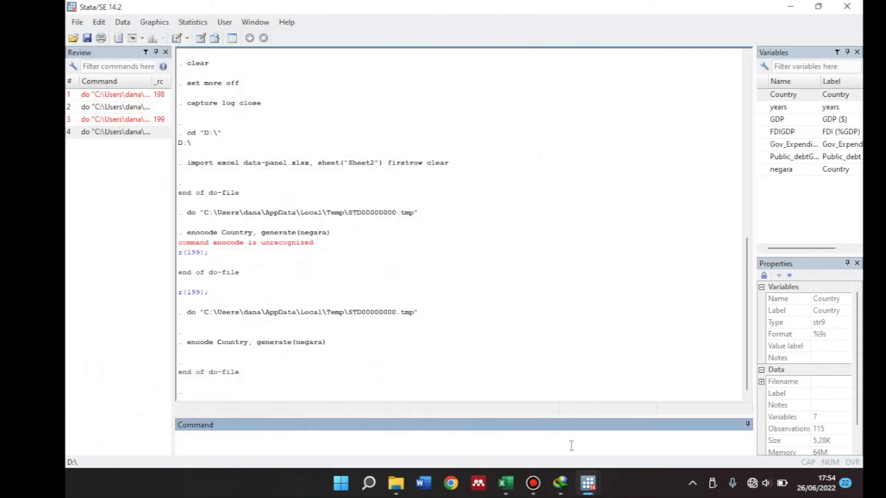
Add the panel declaration xtset negara years to the do-file below the encode command
mouse_move(588, 483)
left_click(624, 427)
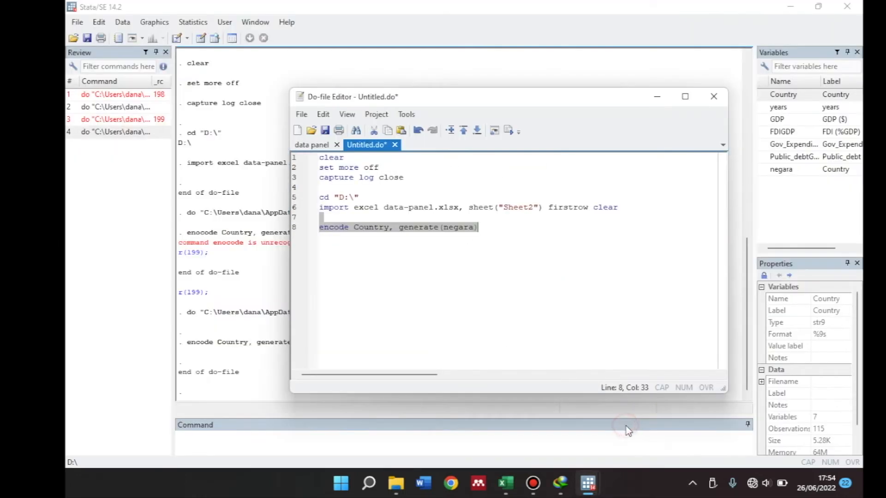
left_click(488, 227)
key("Down")
key("Return")
type("xtset")
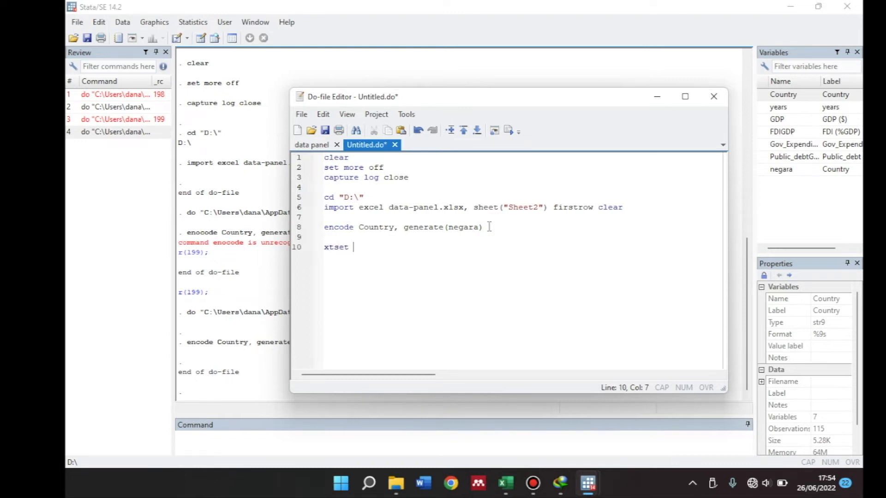
type(" negara y")
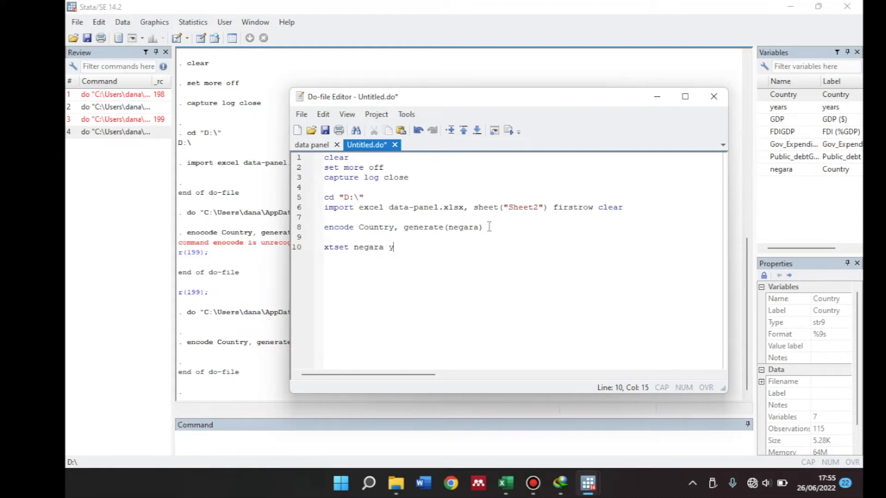
type("ears")
Execute only the xtset line and move the Do-file Editor aside to uncover the results
left_click(428, 250)
left_click_drag(427, 251, 314, 247)
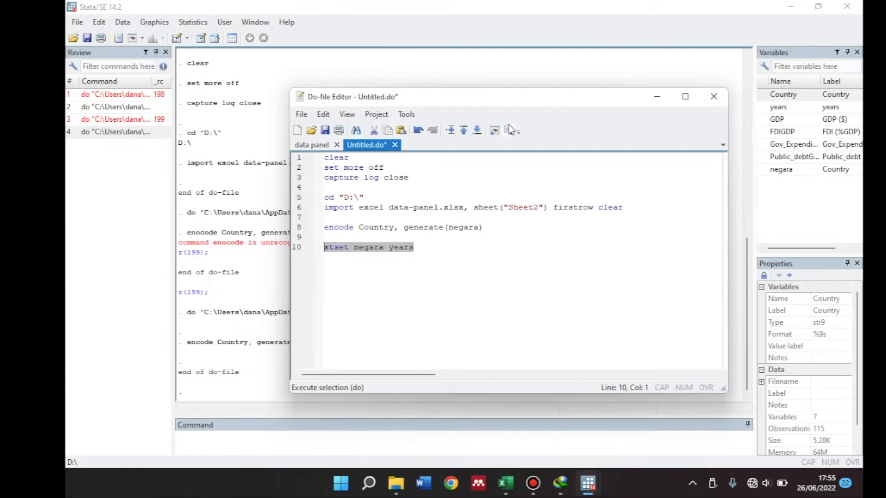
left_click(508, 129)
left_click_drag(479, 102, 630, 98)
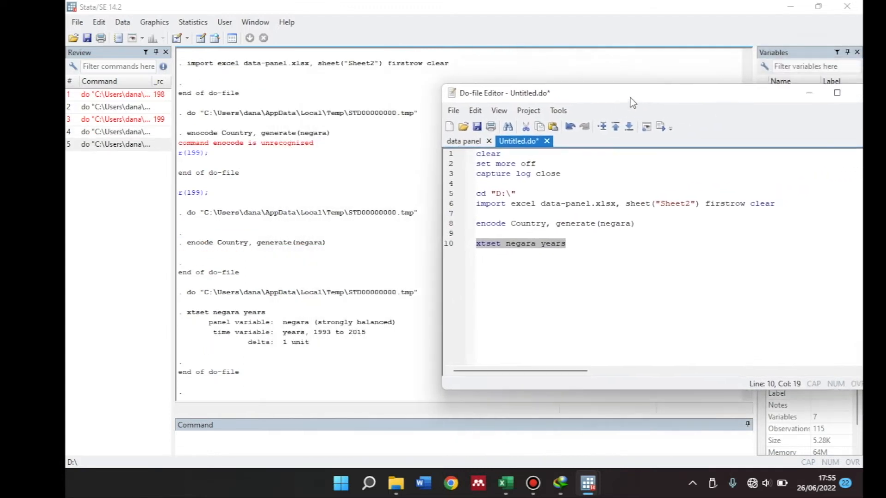
Add blank lines below the xtset command in the do-file
left_click(576, 243)
key("Return")
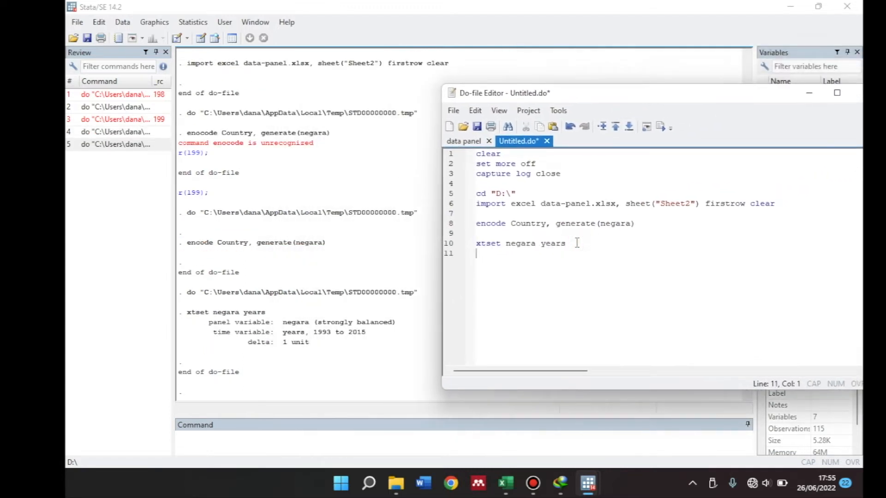
key("Down")
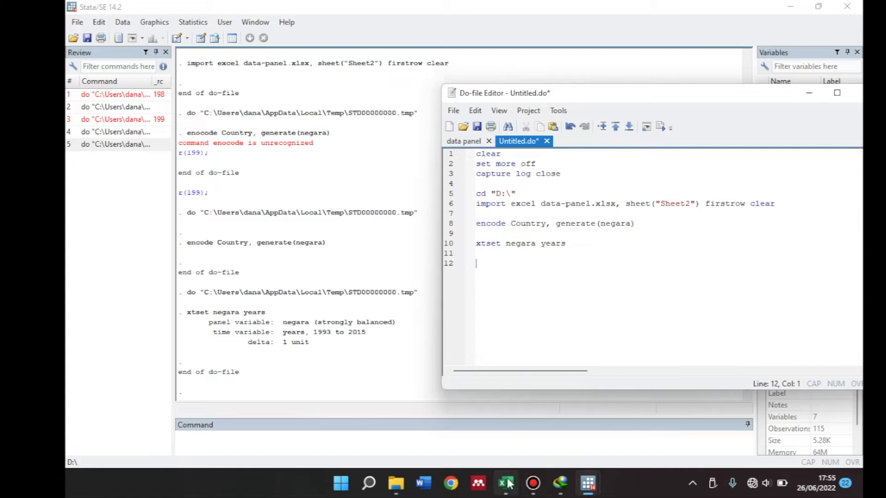
Review the variable descriptions and model on Sheet1 of the data-panel Excel workbook and return to Stata's Do-file Editor
mouse_move(505, 483)
left_click(493, 429)
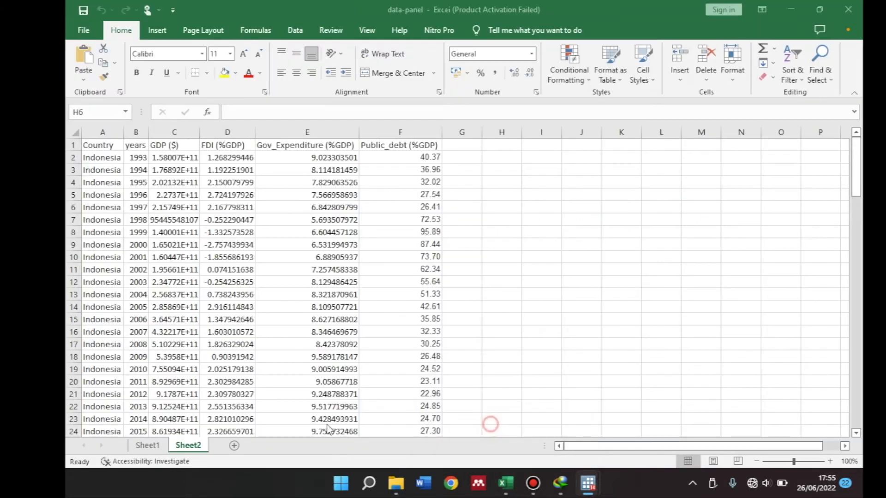
left_click(147, 445)
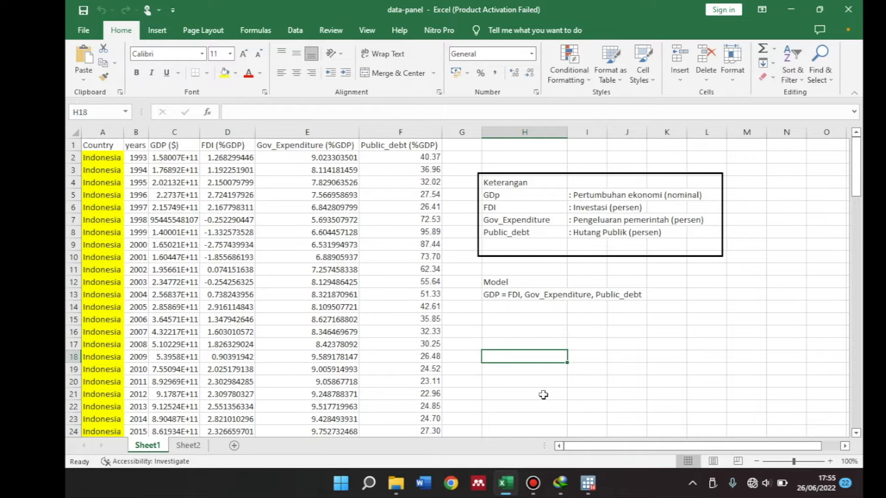
mouse_move(588, 482)
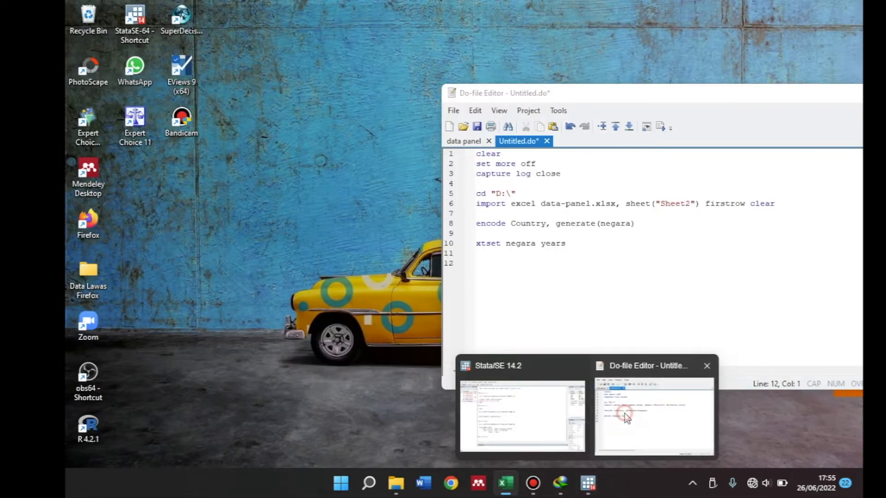
left_click(621, 410)
mouse_move(588, 483)
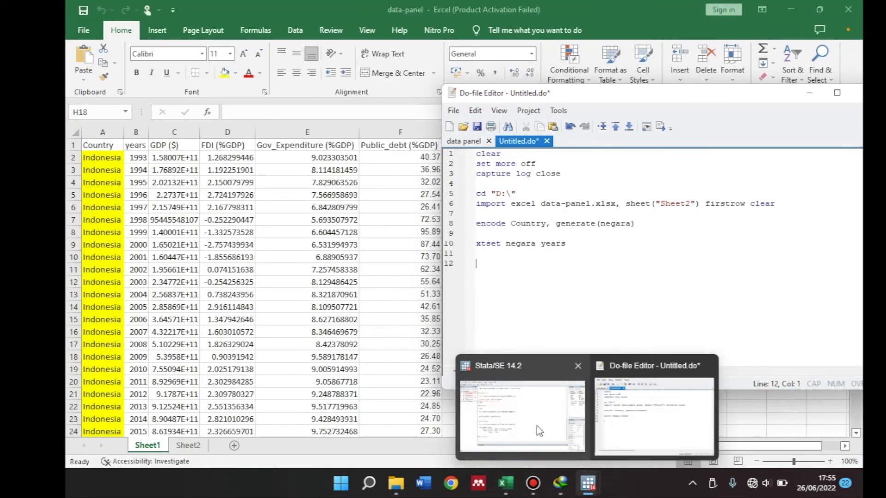
left_click(536, 425)
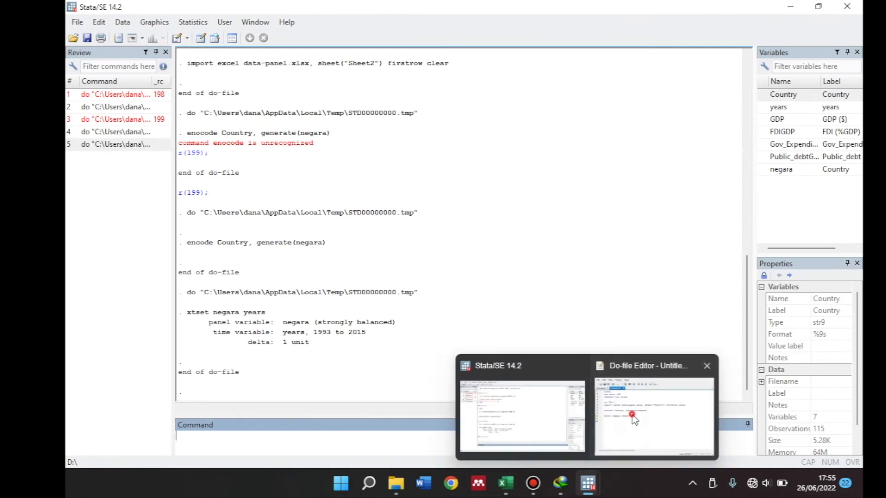
left_click(664, 410)
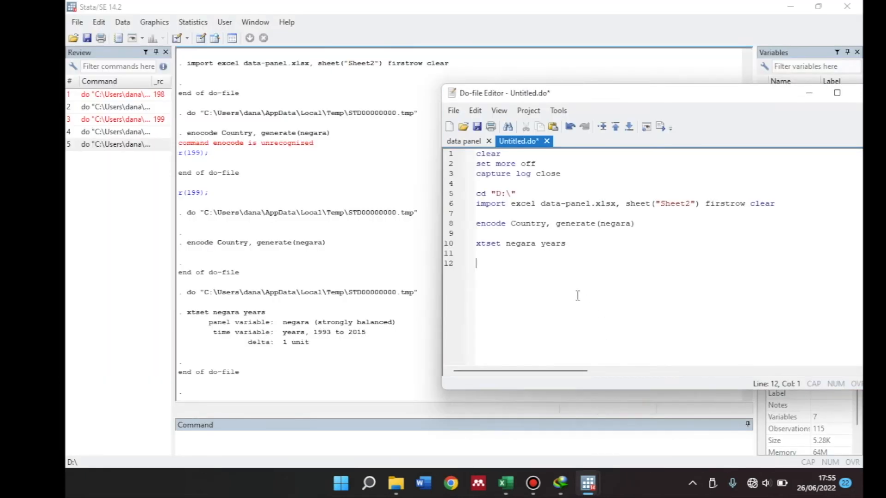
Add the command gen lngdp = log(GDP) on line 12 of the do-file and execute that line alone
type("gen lngdp")
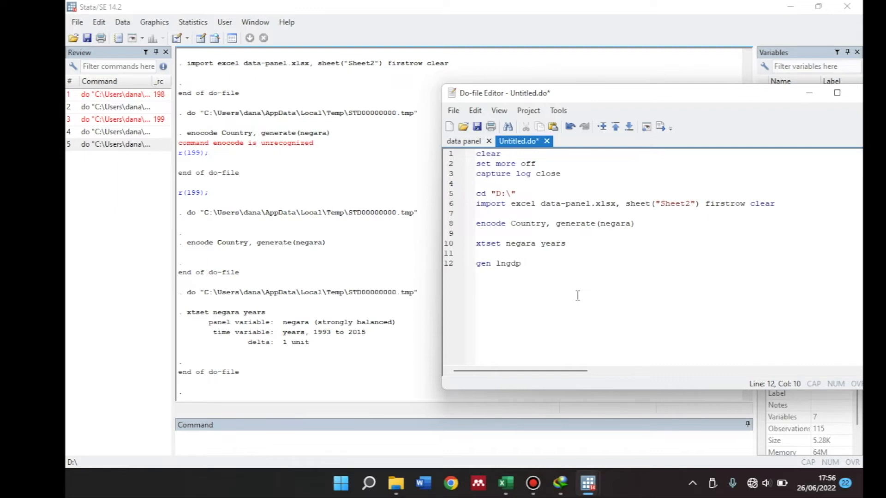
type("=")
type("=")
type("log(")
type("GDP")
type(")")
left_click(581, 265)
left_click(467, 265)
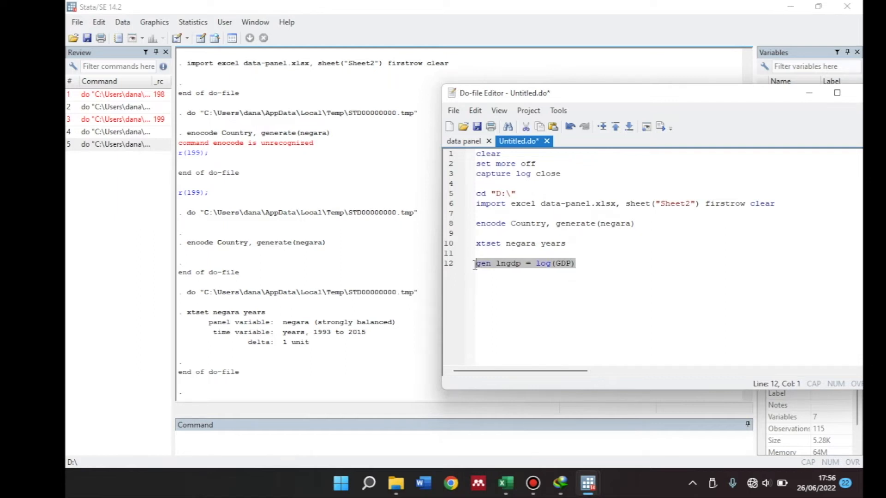
left_click(659, 132)
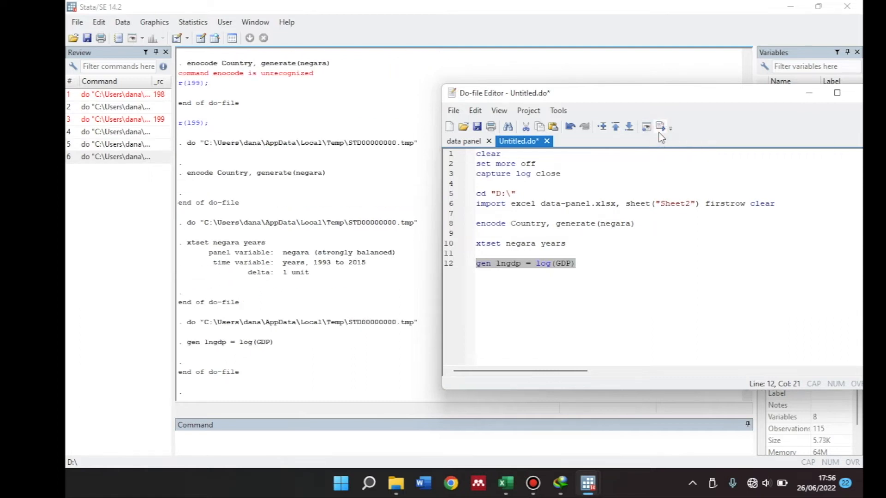
Inspect the lngdp column in the Data Editor and close the editor
left_click(201, 38)
left_click_drag(196, 381, 347, 384)
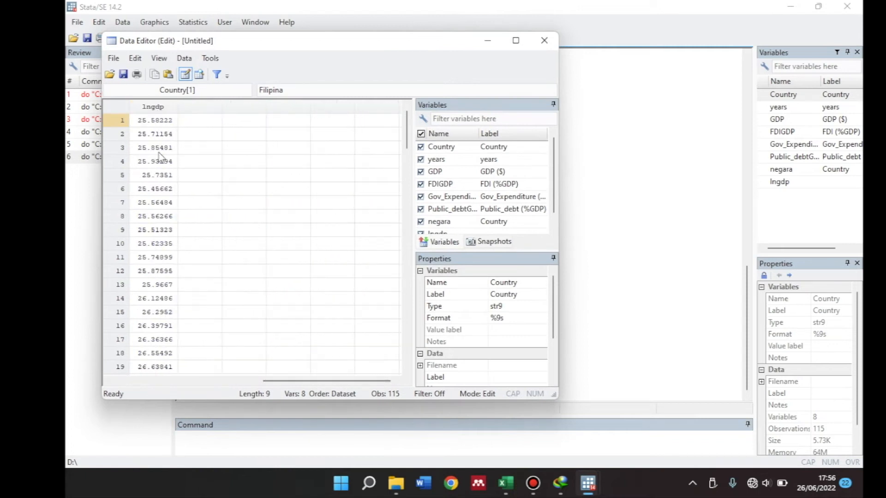
left_click(545, 41)
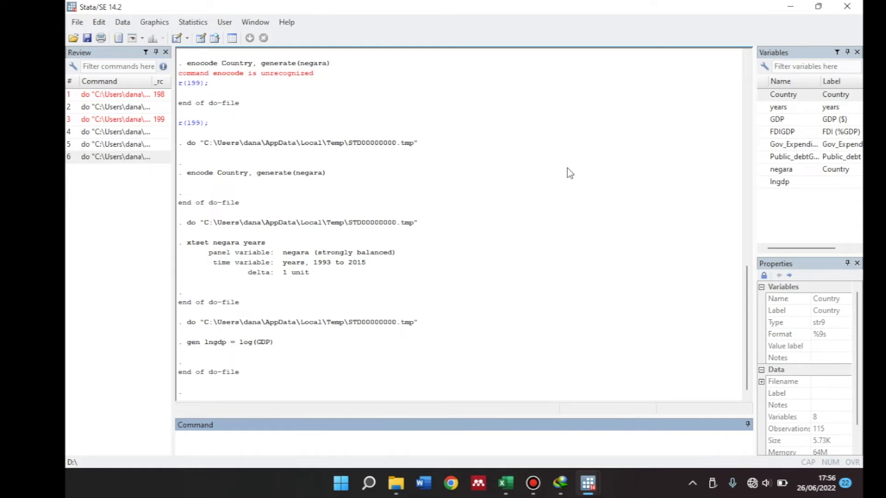
Begin a reg command in the do-file, separated by a blank line from the lngdp command
mouse_move(588, 483)
left_click(631, 426)
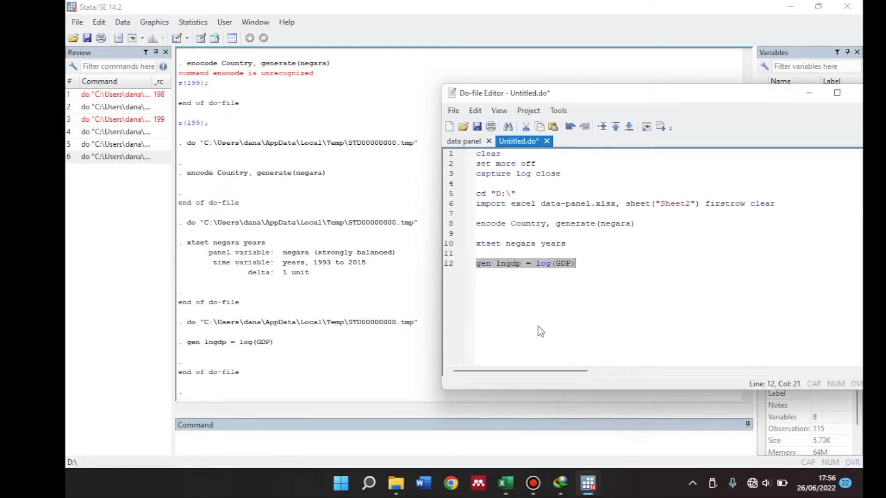
left_click(499, 286)
key("Return")
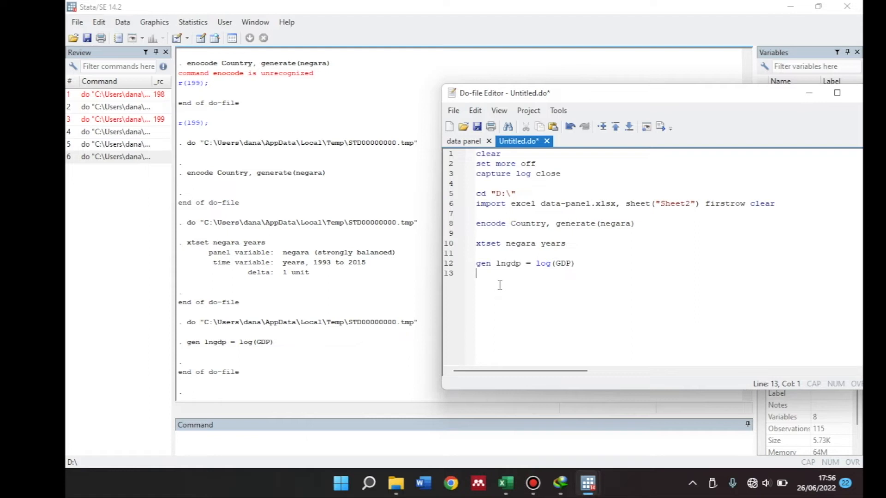
key("Return")
type("reg")
Start a variable list in Stata's Command window with lngdp
left_click(315, 435)
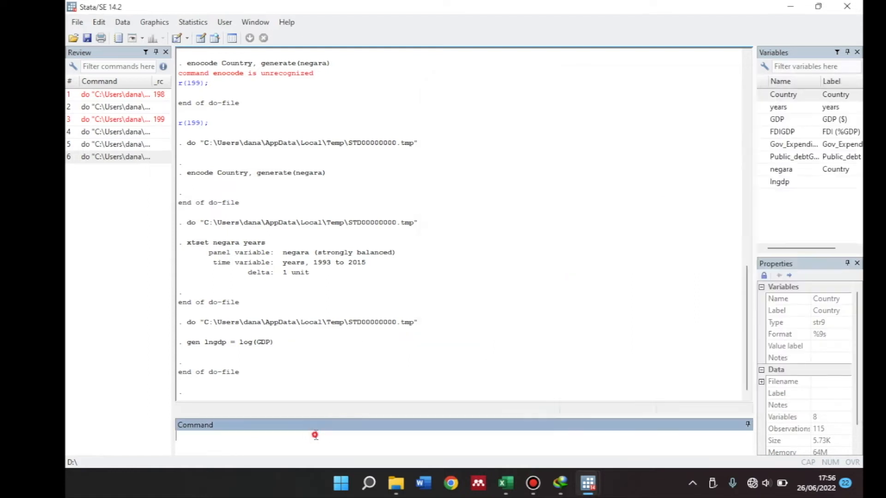
double_click(767, 183)
left_click(764, 120)
double_click(764, 120)
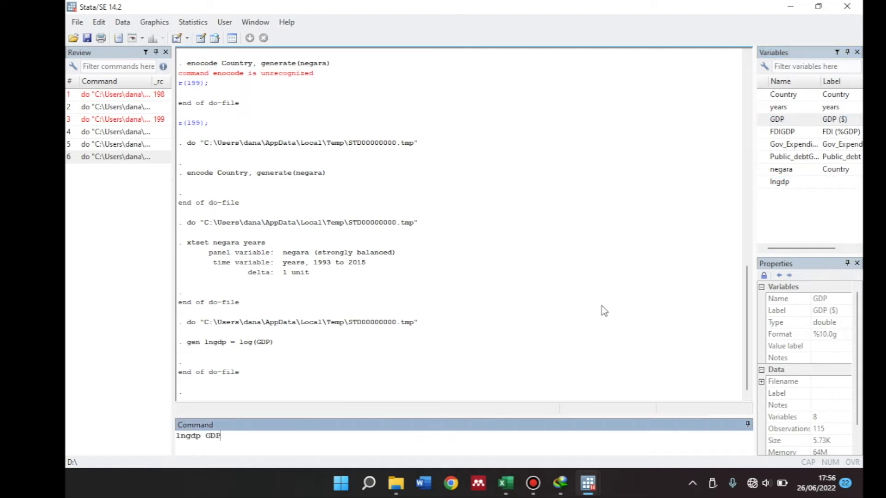
key("BackSpace")
key("BackSpace")
key("BackSpace")
Append FDIGDP, Gov_ExpenditureGDP and Public_debtGDP to the variable list in the Command window and cut the whole list
double_click(764, 132)
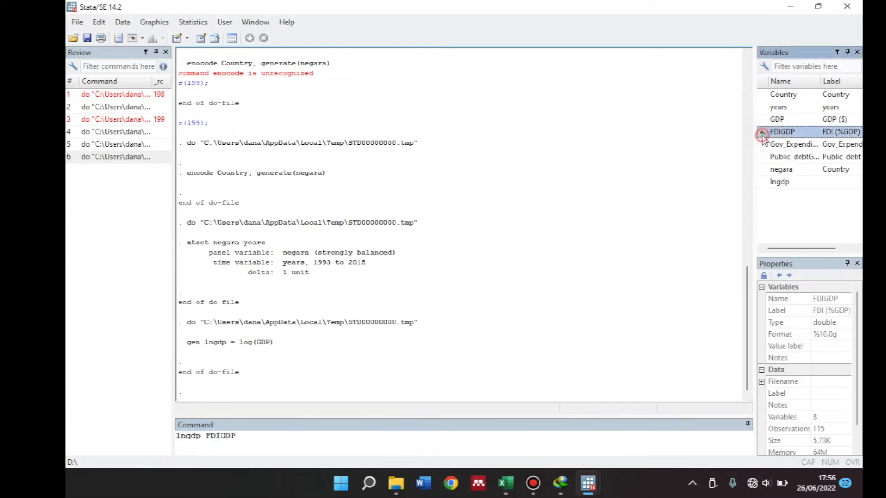
double_click(763, 144)
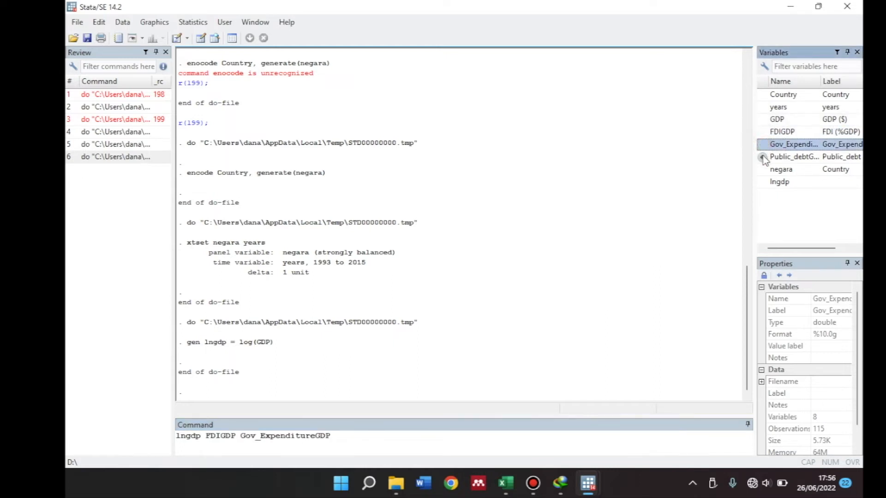
double_click(764, 157)
left_click_drag(417, 441, 170, 434)
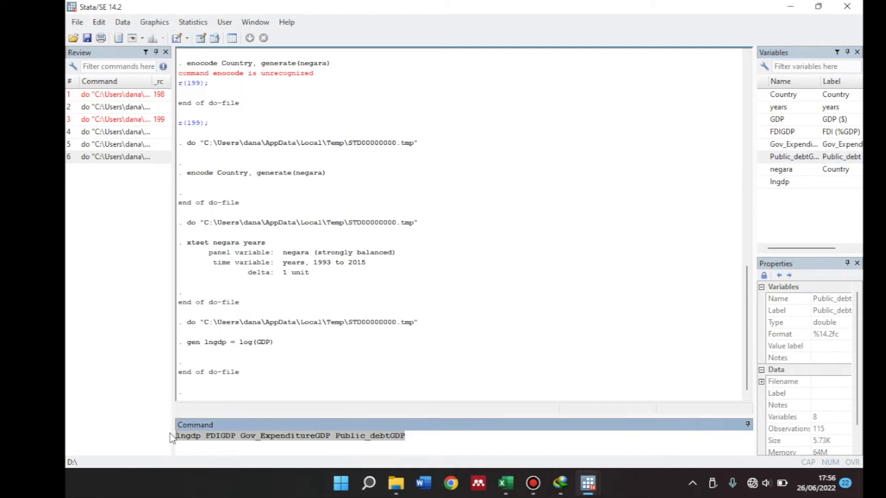
key("ctrl+x")
Complete the do-file's reg command with the cut variable list, run that line and uncover its results
mouse_move(588, 482)
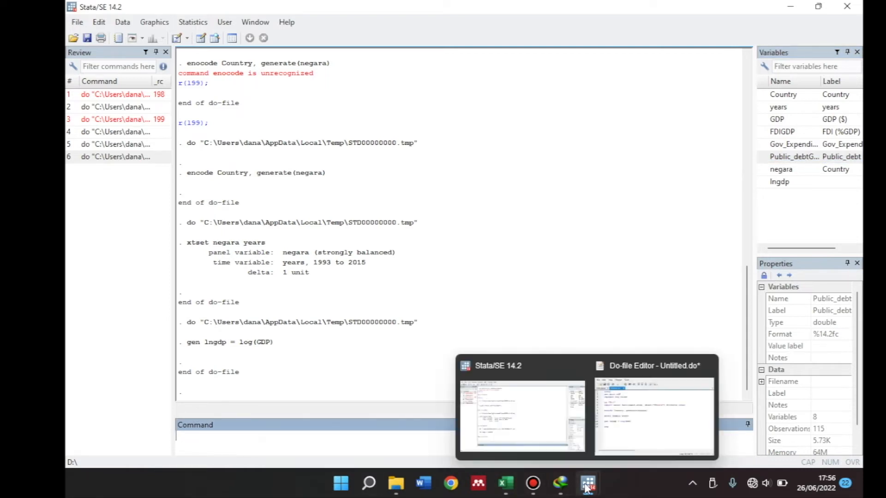
left_click(619, 428)
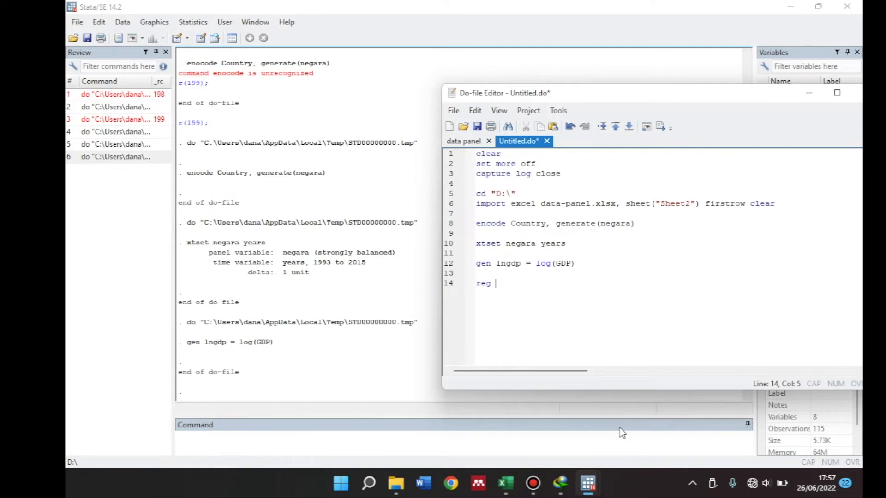
key("ctrl+v")
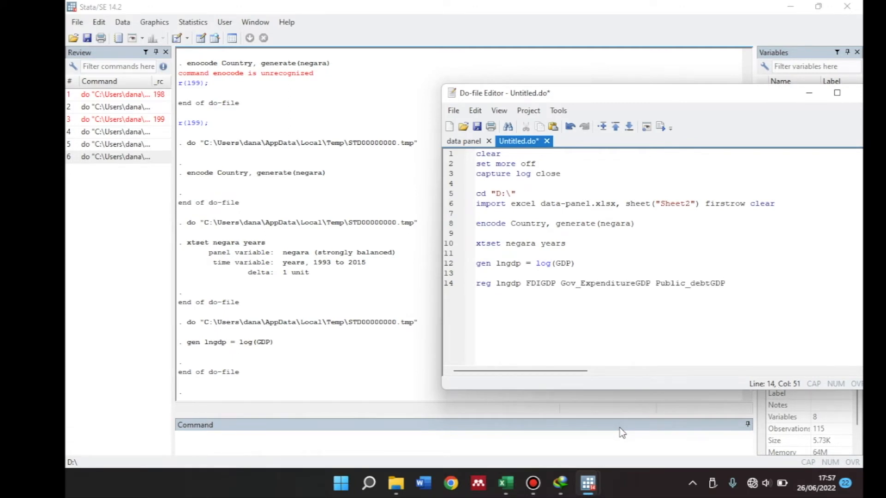
left_click_drag(731, 283, 474, 288)
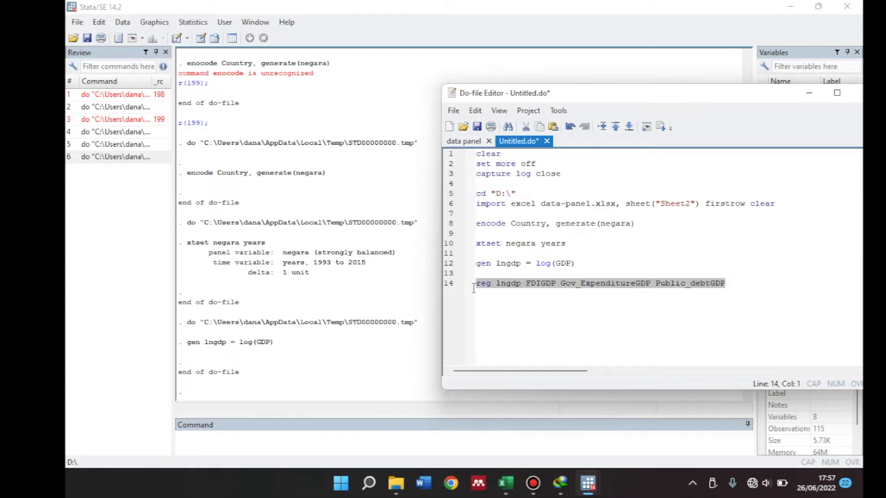
left_click(660, 126)
left_click_drag(618, 98, 723, 102)
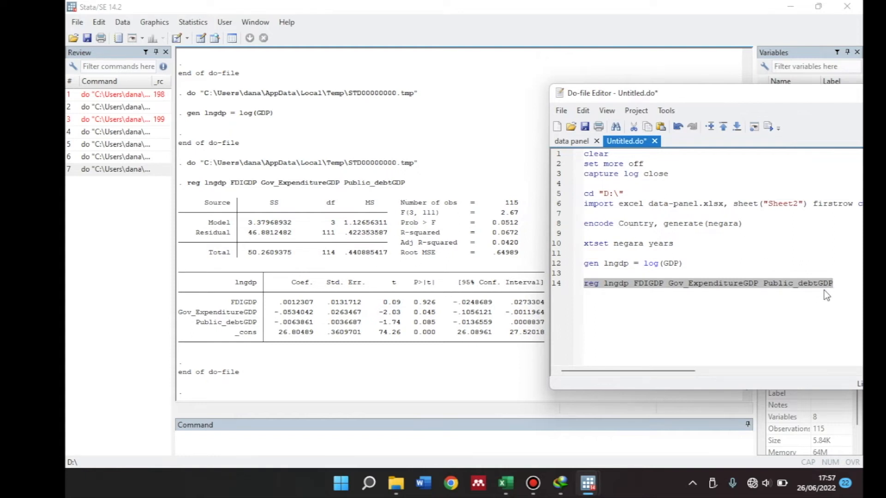
Add estimates store ols directly below the reg line in the do-file and run only that line
left_click(841, 282)
key("Return")
type("estimates store ols")
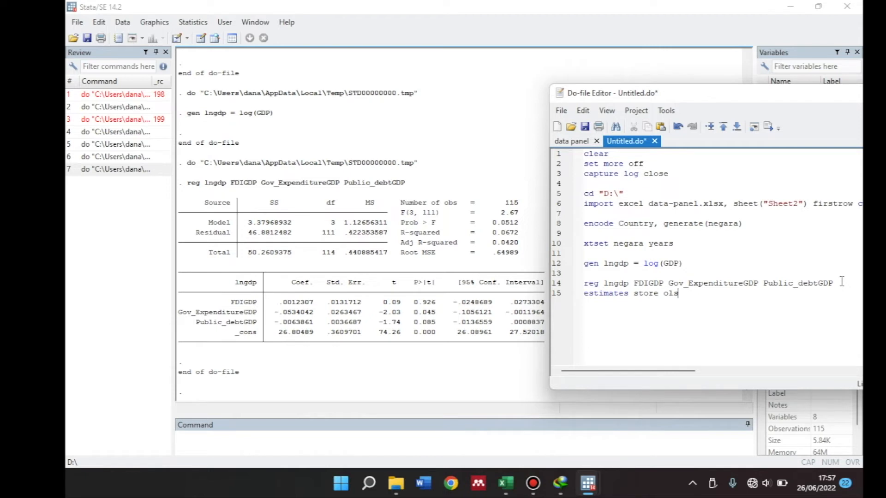
left_click_drag(680, 293, 568, 295)
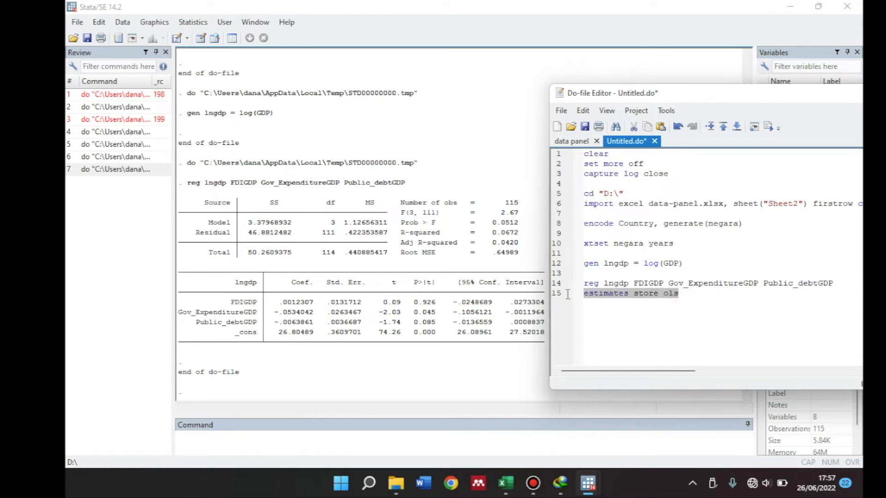
left_click(767, 127)
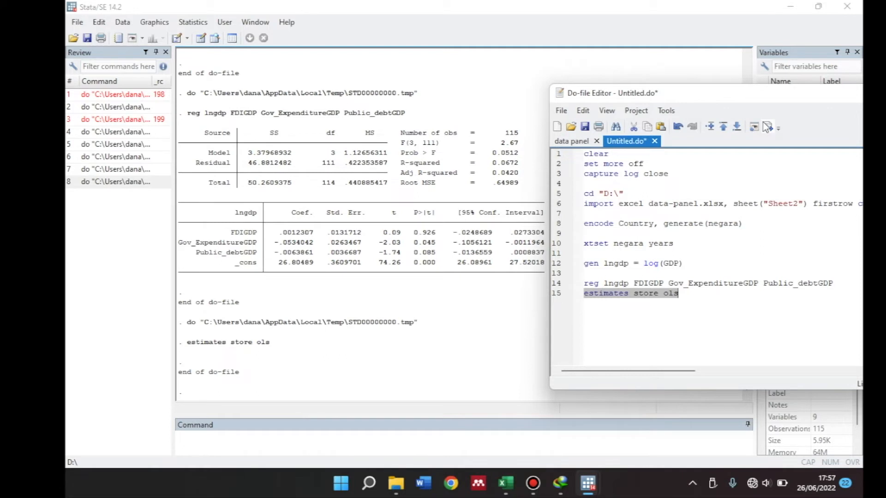
Add xtreg lngdp FDIGDP Gov_ExpenditureGDP Public_debtGDP, fe after a blank line, reusing the reg line's variable list
left_click(686, 297)
key("Return")
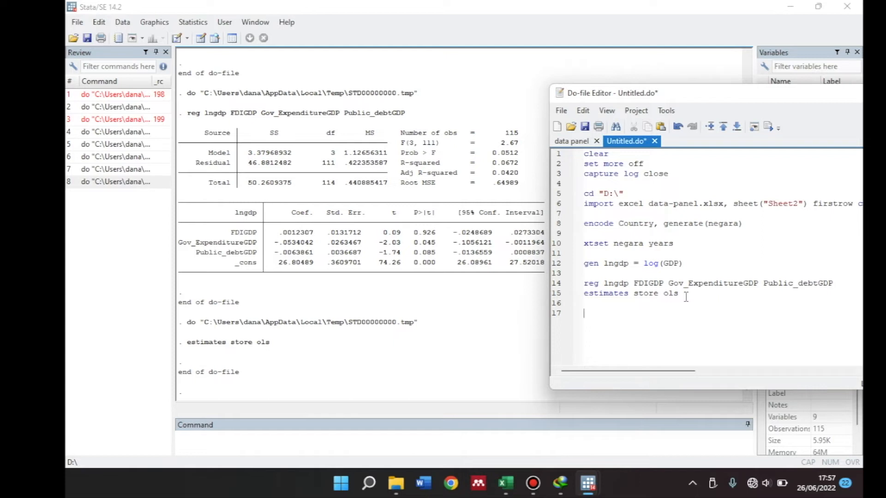
type("xtreg")
left_click_drag(604, 286, 837, 283)
left_click(670, 303)
left_click(636, 314)
key("ctrl+v")
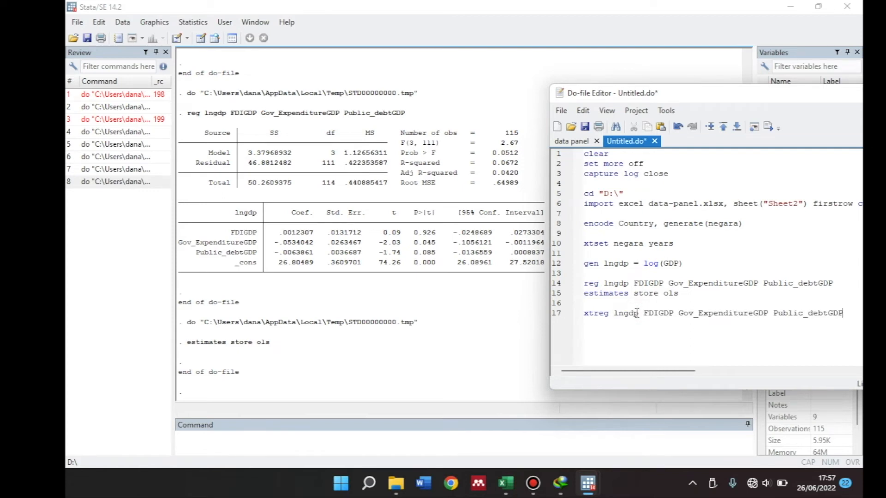
type(", fe")
left_click_drag(718, 95, 662, 100)
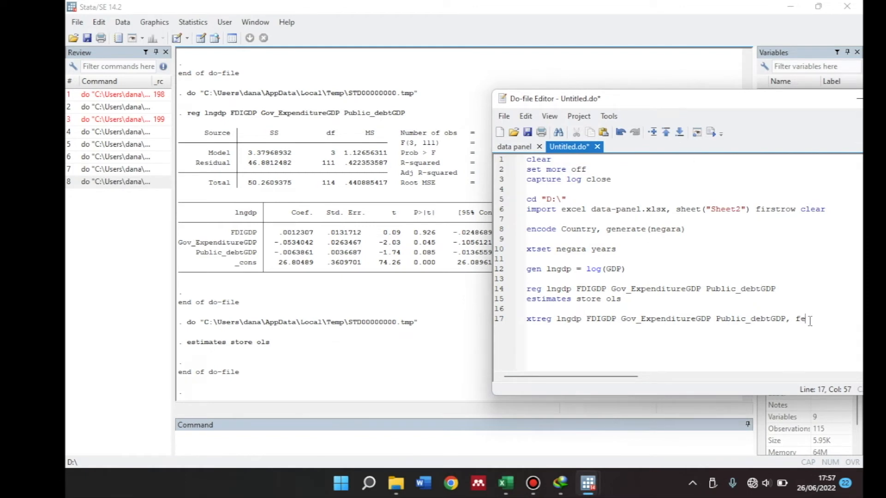
Copy the estimates store ols line below the xtreg command and change the stored name to fe
key("Return")
left_click_drag(625, 299, 522, 303)
key("ctrl+c")
left_click(536, 329)
key("ctrl+v")
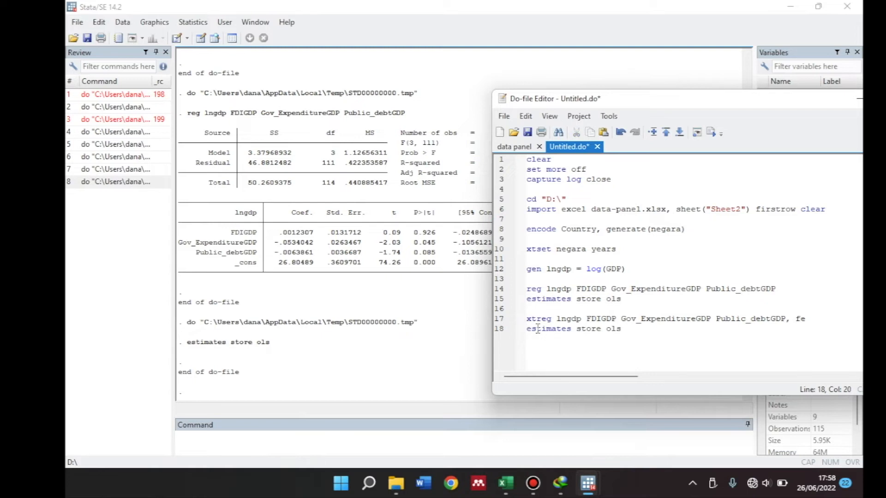
key("BackSpace")
key("BackSpace")
key("BackSpace")
type("fe")
Run the fixed-effects xtreg command with its estimates store line and show the full output
left_click_drag(618, 329, 519, 321)
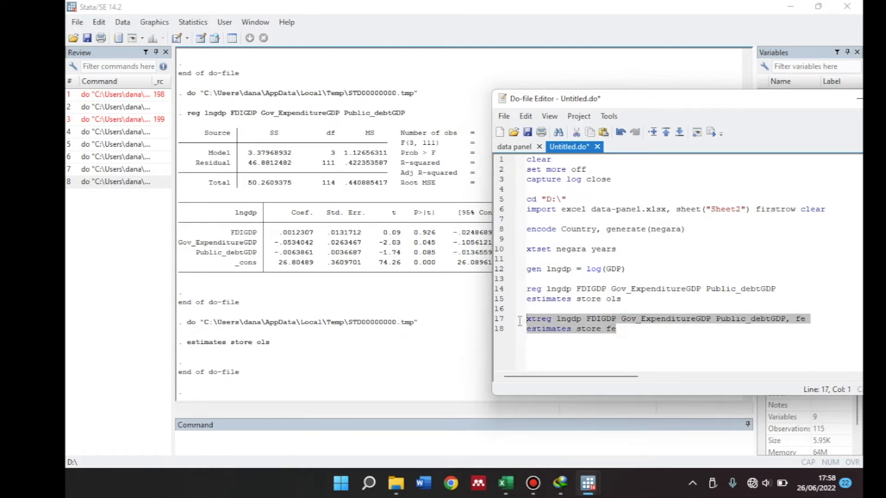
left_click(712, 132)
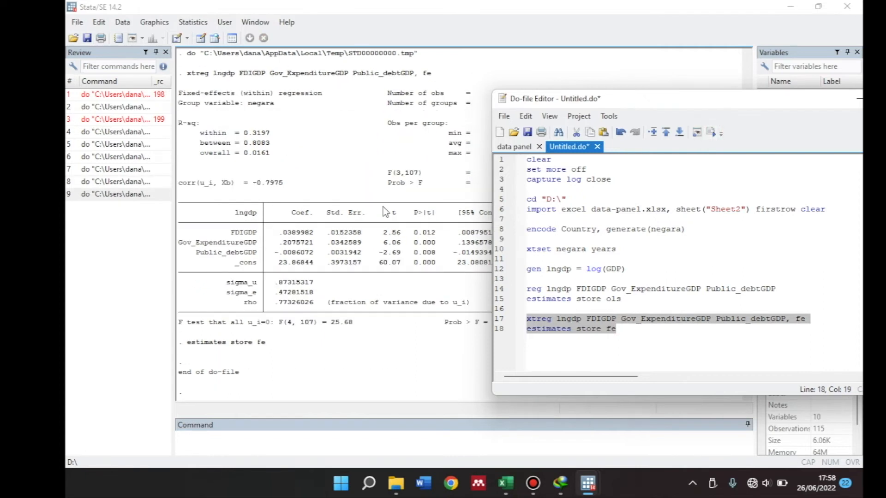
left_click(332, 227)
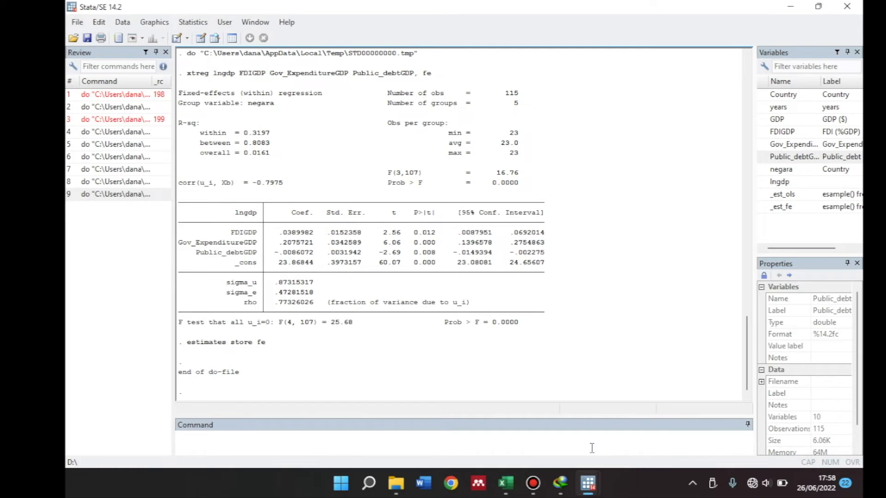
Return to the do-file and duplicate the fixed-effects xtreg and estimates store lines below a blank line
mouse_move(587, 482)
left_click(631, 432)
key("ctrl+d")
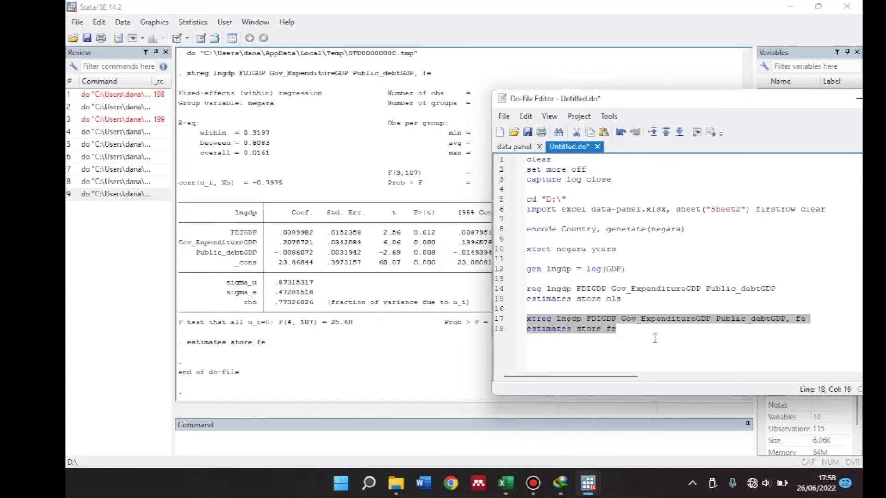
left_click(650, 336)
key("Return")
key("Return")
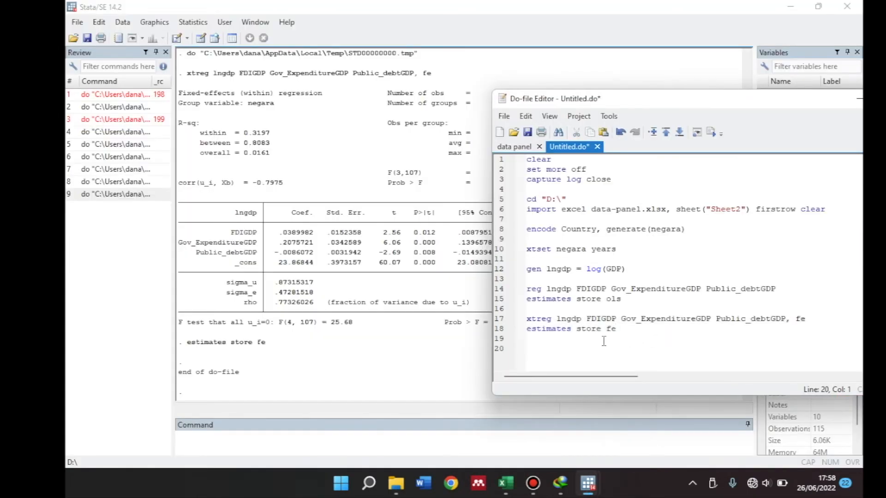
left_click_drag(529, 318, 621, 332)
key("ctrl+c")
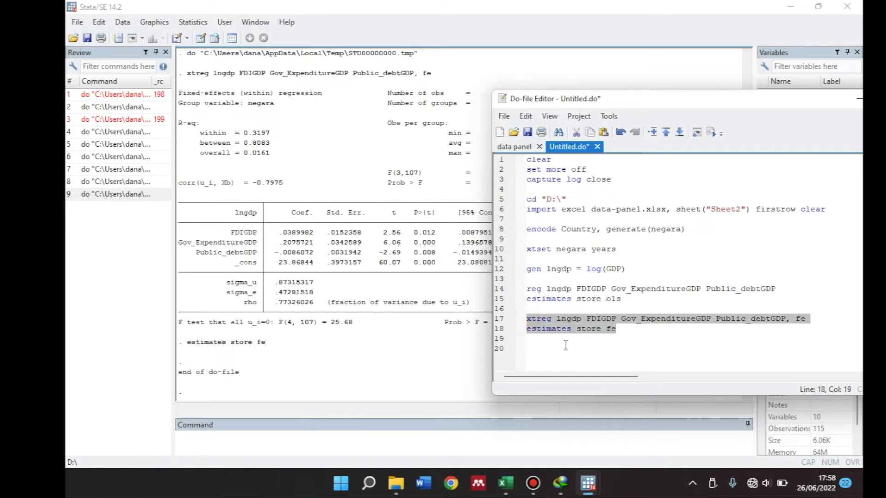
left_click(552, 350)
key("ctrl+v")
Change both the duplicated xtreg option and its stored estimate name to re
left_click(803, 348)
key("BackSpace")
key("BackSpace")
type("re")
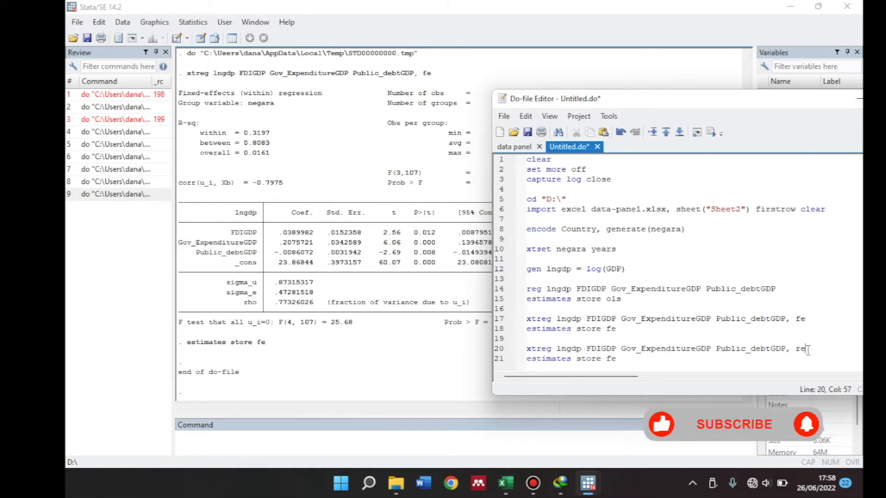
left_click(610, 359)
key("BackSpace")
type("r")
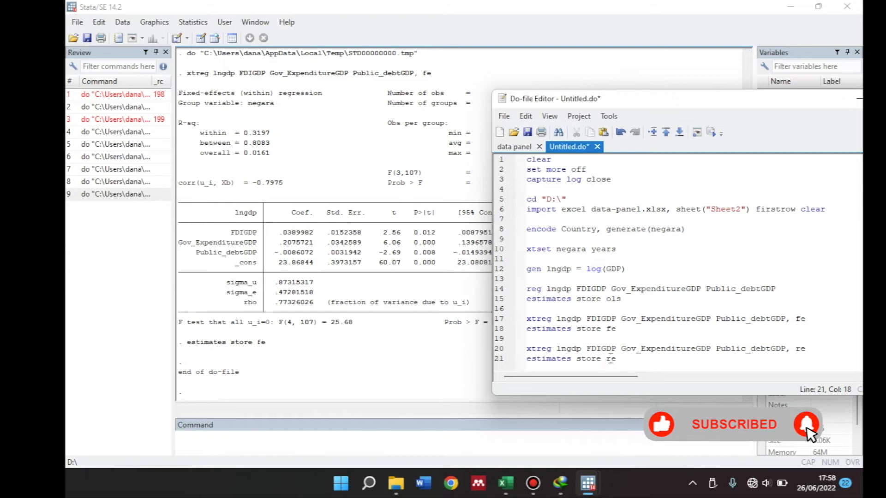
Run the random-effects xtreg command with its estimates store line and uncover the results
left_click_drag(616, 359, 526, 348)
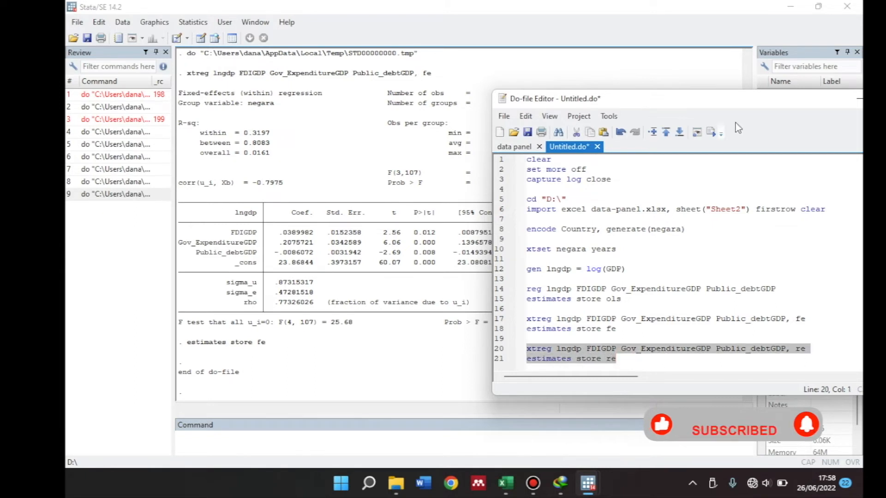
left_click(710, 132)
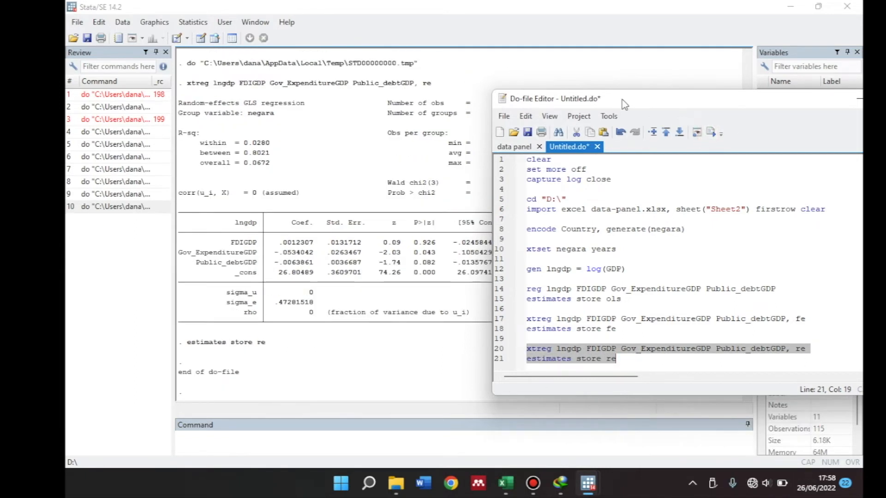
left_click_drag(624, 103, 718, 100)
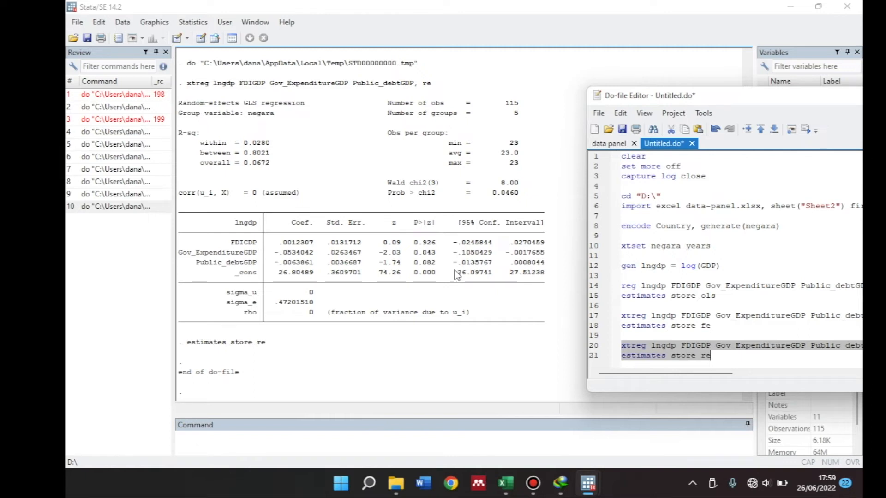
Add the command estimates table fe re ols at the end of the do-file after a blank line
left_click(724, 356)
key("Return")
key("Return")
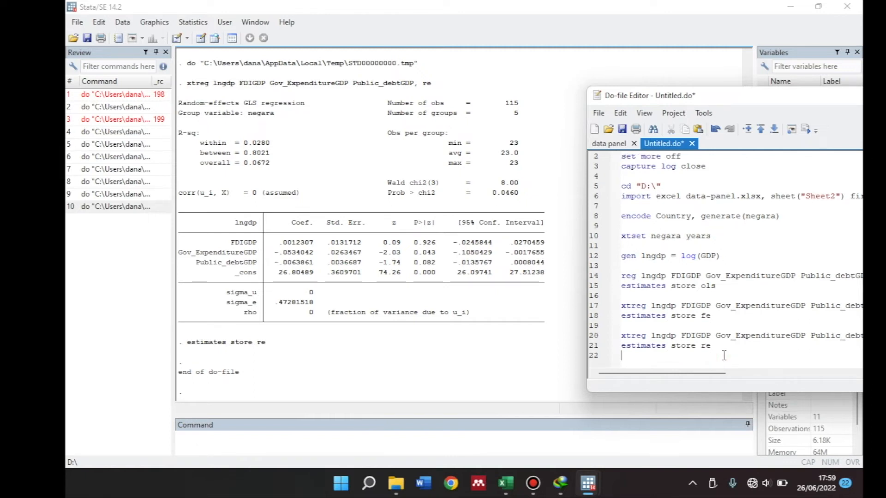
type("estimas")
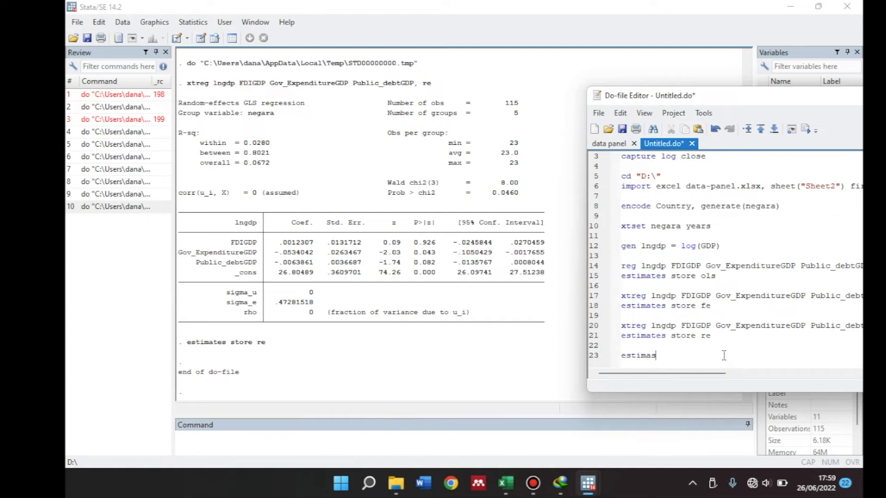
key("BackSpace")
type("tes table fe re ols")
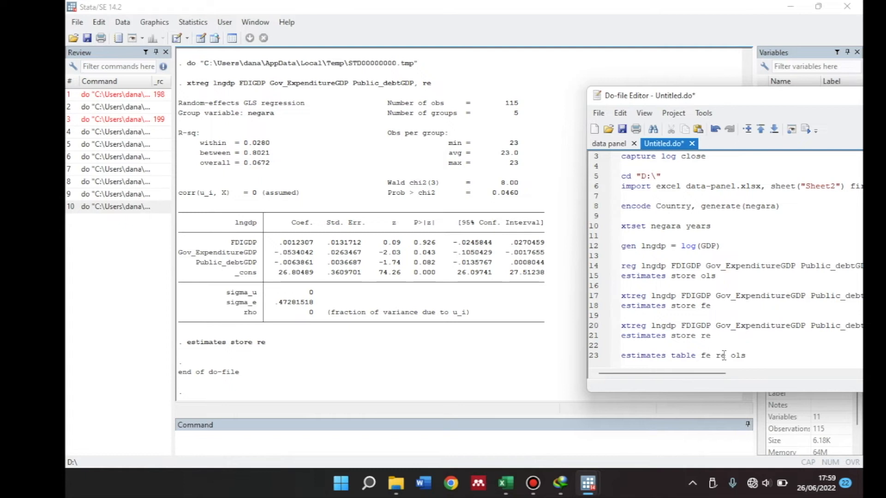
type(", stra")
Append the options star stats(N R2 Ra_a) after a comma to the estimates table command
key("BackSpace")
type("r stats(N R2 Ra_")
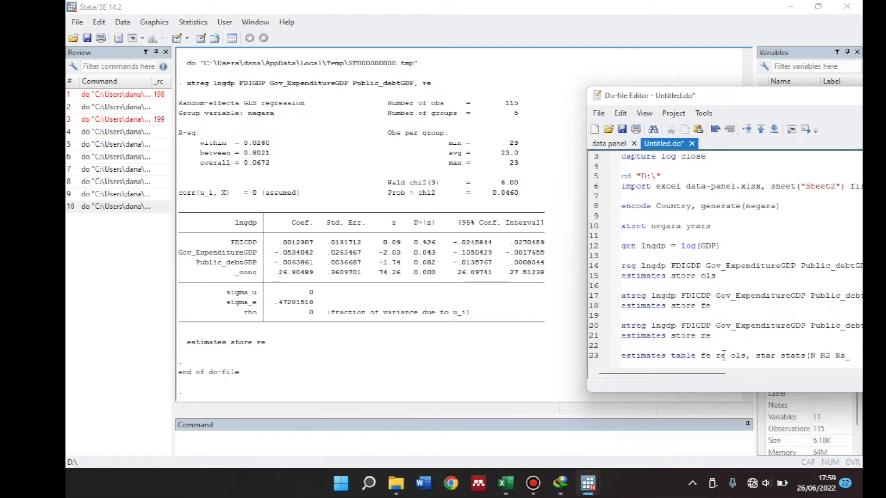
type("a)")
left_click_drag(750, 98, 646, 100)
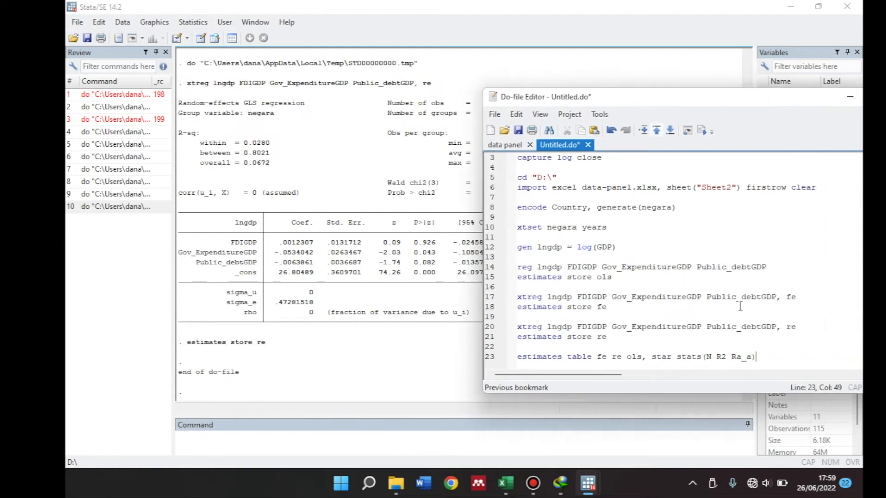
Run the estimates table line and uncover the comparison table in the results window
left_click_drag(756, 357, 572, 357)
left_click(517, 357)
left_click(520, 358)
left_click_drag(520, 357, 756, 359)
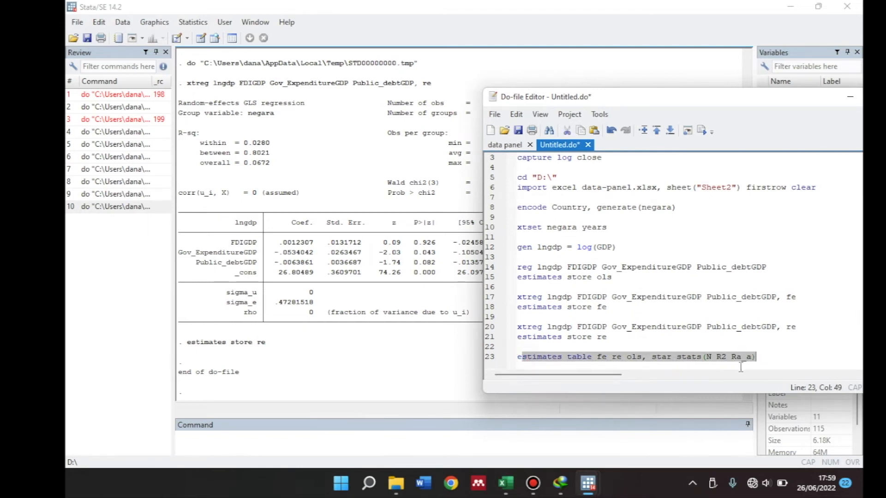
left_click_drag(764, 356, 516, 358)
left_click(697, 131)
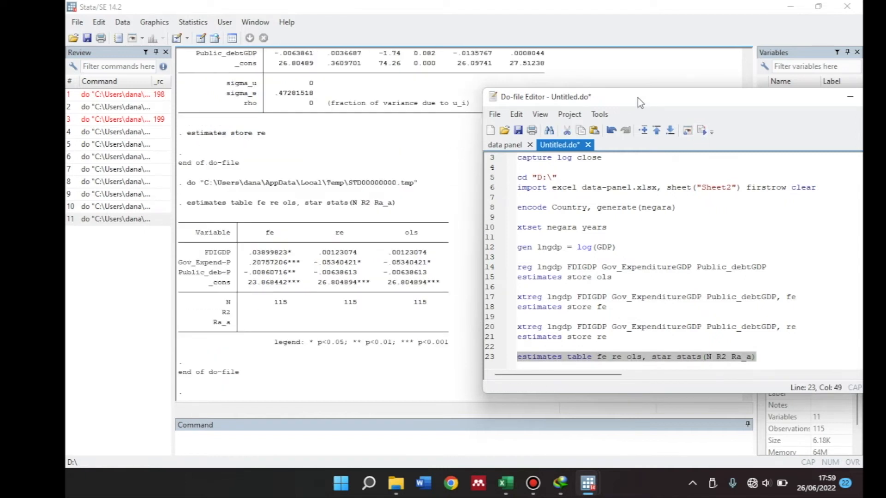
left_click_drag(638, 97, 717, 105)
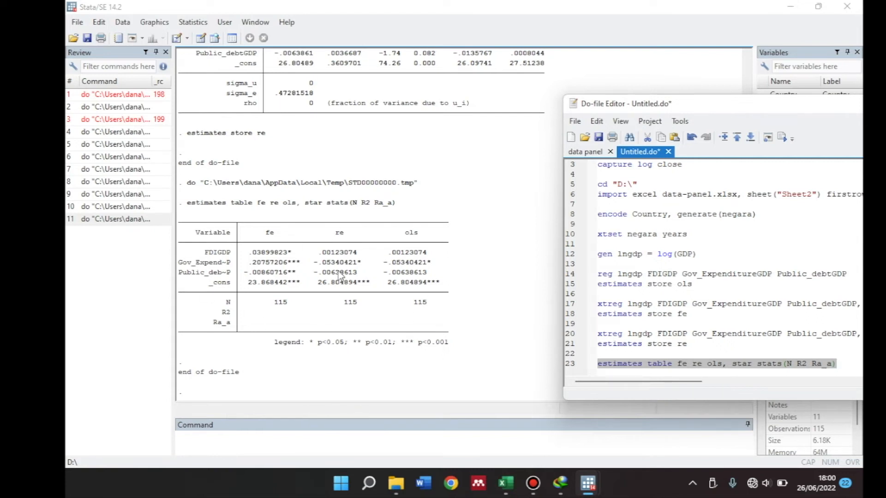
Add a copy of the fixed-effects command xtreg lngdp FDIGDP Gov_ExpenditureGDP Public_debtGDP, fe at the end of the do-file after a blank line
left_click_drag(714, 110, 471, 112)
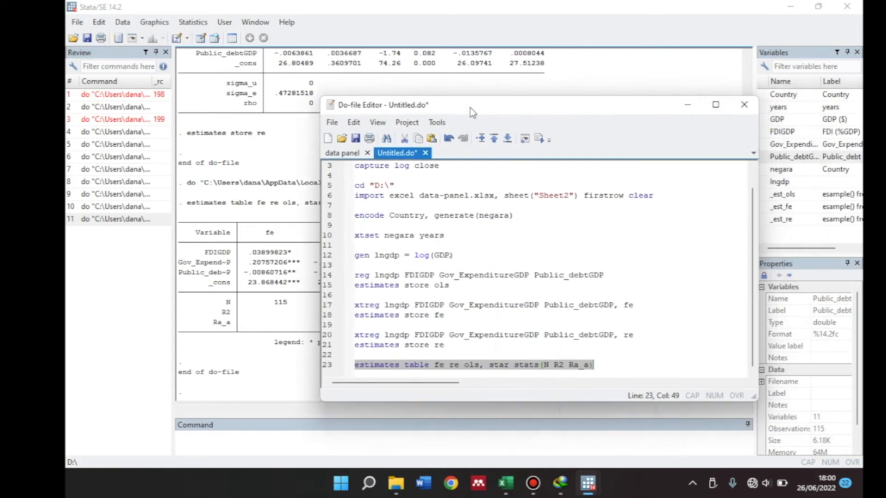
left_click(600, 364)
key("Return")
key("Return")
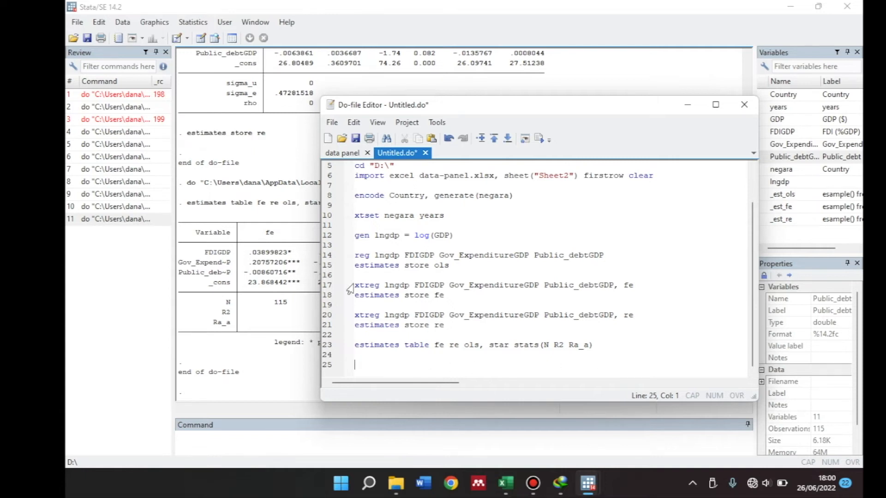
left_click_drag(354, 285, 636, 288)
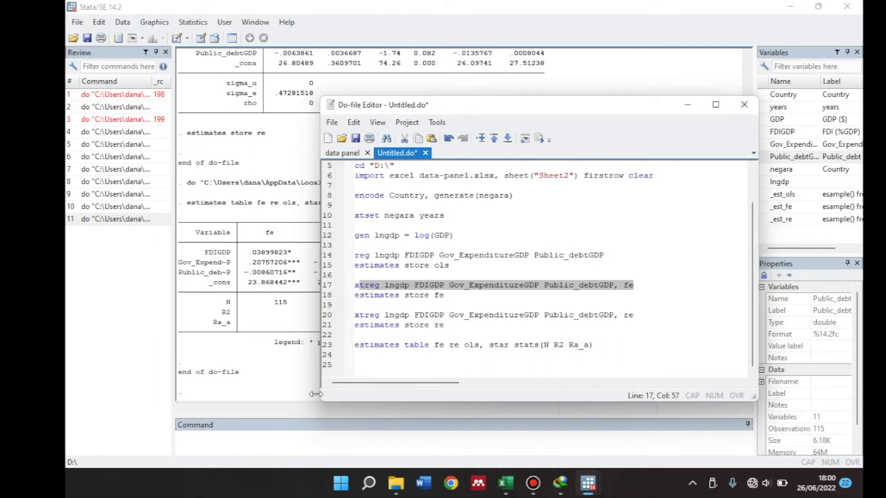
left_click(366, 371)
key("ctrl+v")
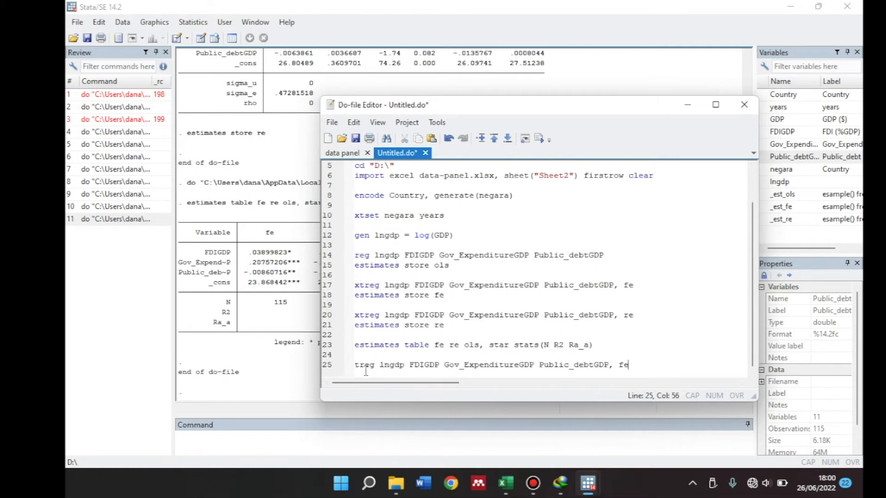
left_click(356, 365)
type("x")
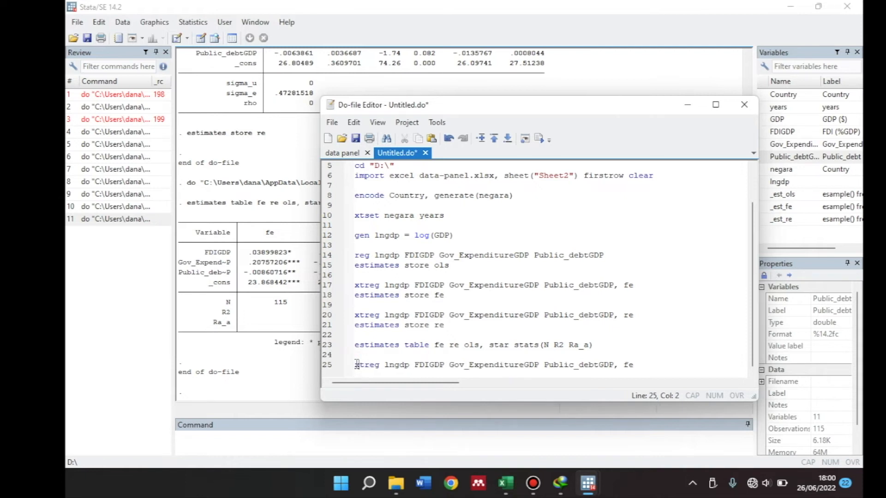
Run only the fixed-effects xtreg command on line 25 and uncover its output in the results window
left_click_drag(635, 366, 463, 364)
left_click(634, 365)
left_click_drag(634, 364, 354, 365)
left_click(539, 138)
left_click_drag(488, 107, 754, 99)
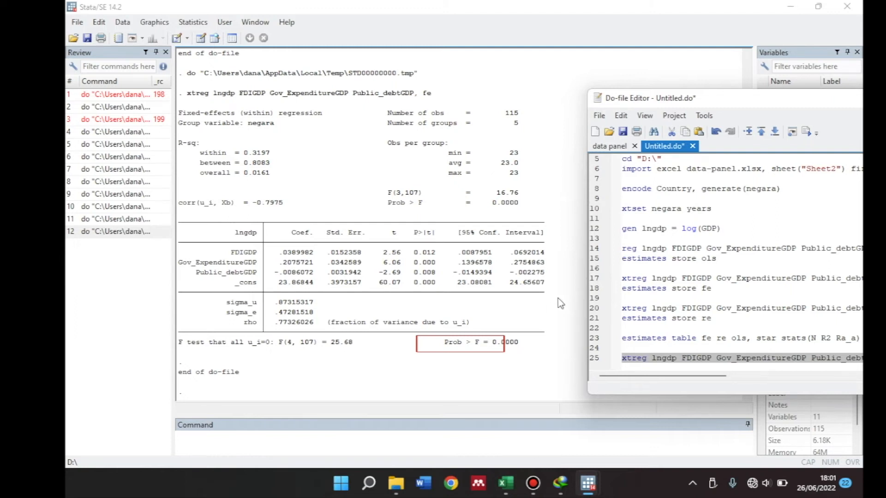
Add the command hausman fe re at the end of the do-file after a blank line
left_click_drag(737, 102, 561, 97)
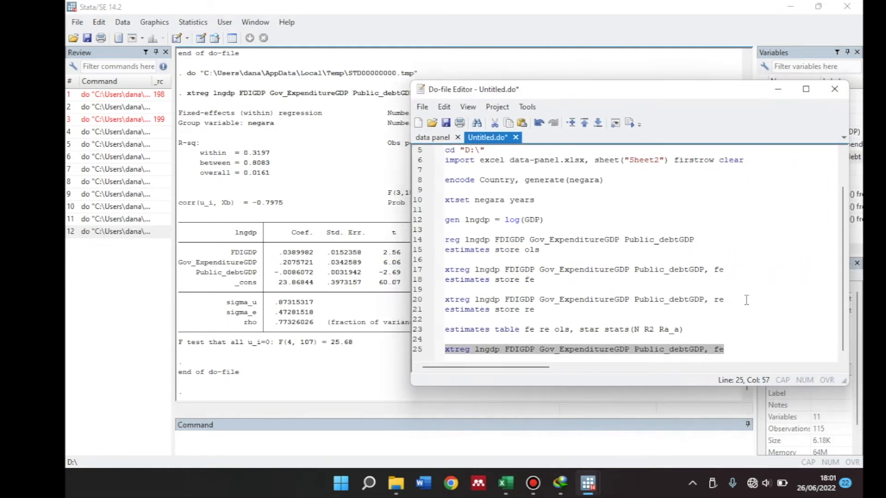
left_click(734, 350)
key("Return")
key("Return")
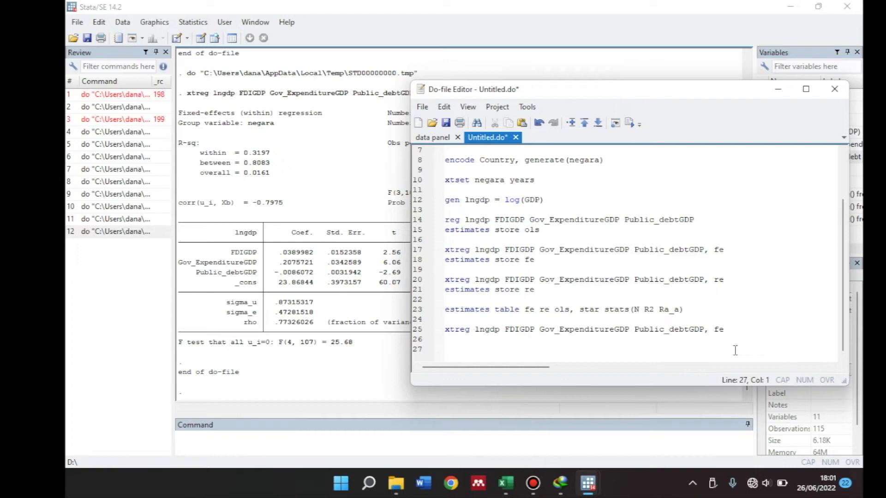
type("hausman fe re")
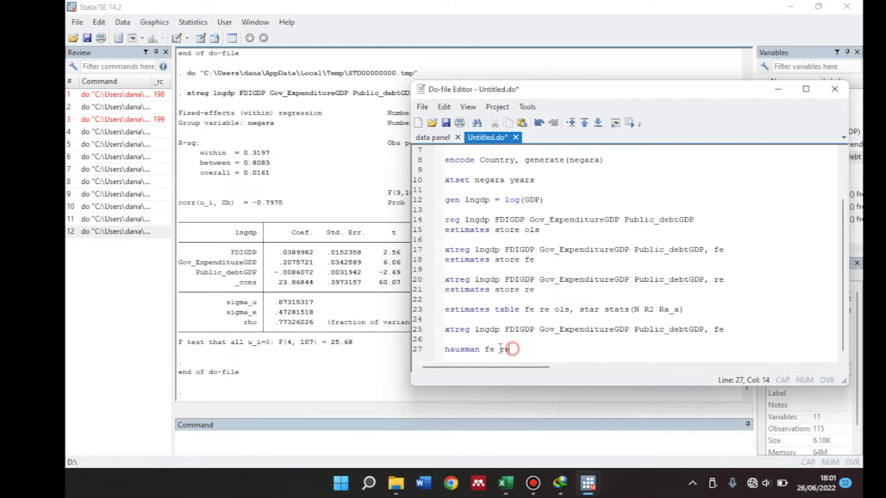
Run the hausman fe re line and uncover the Hausman test output
left_click_drag(510, 350, 435, 350)
left_click(630, 123)
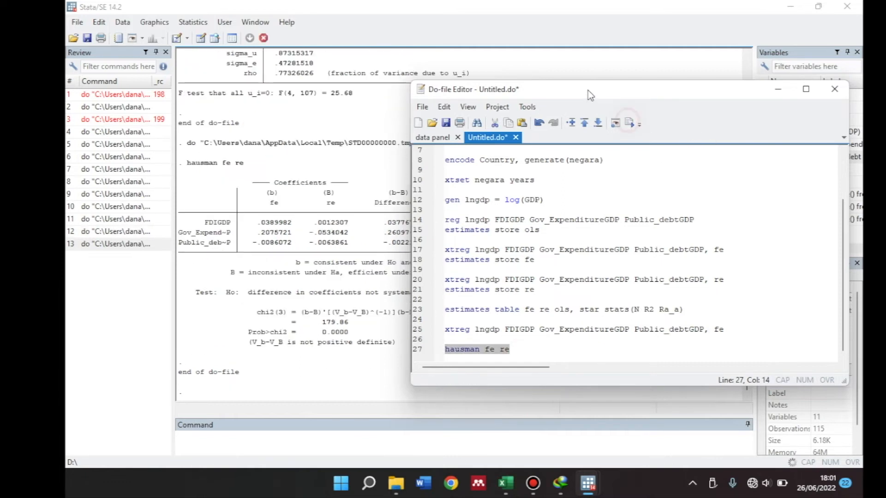
left_click_drag(580, 91, 728, 94)
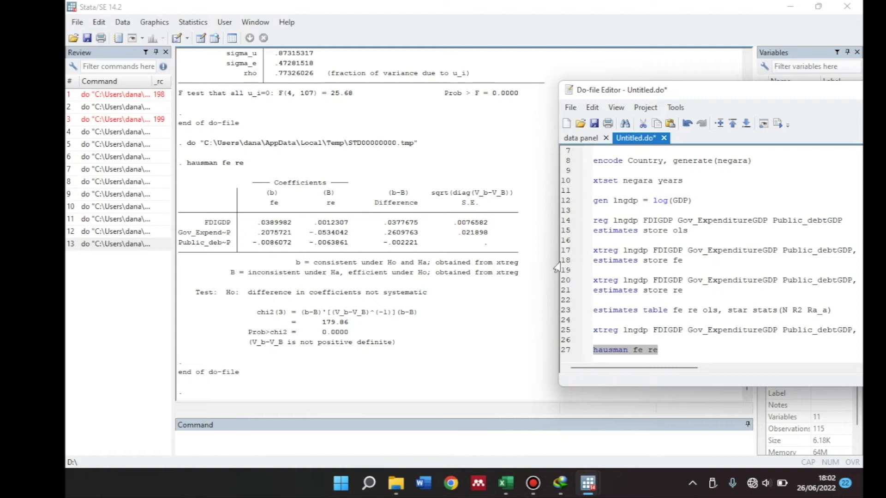
Add a copy of the random-effects command xtreg lngdp FDIGDP Gov_ExpenditureGDP Public_debtGDP, re below the hausman line after a blank line
left_click(663, 348)
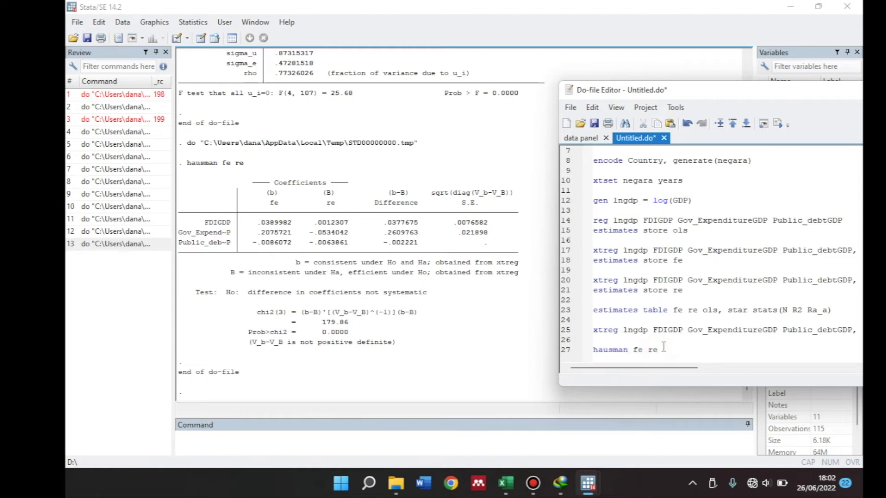
key("Return")
key("Return")
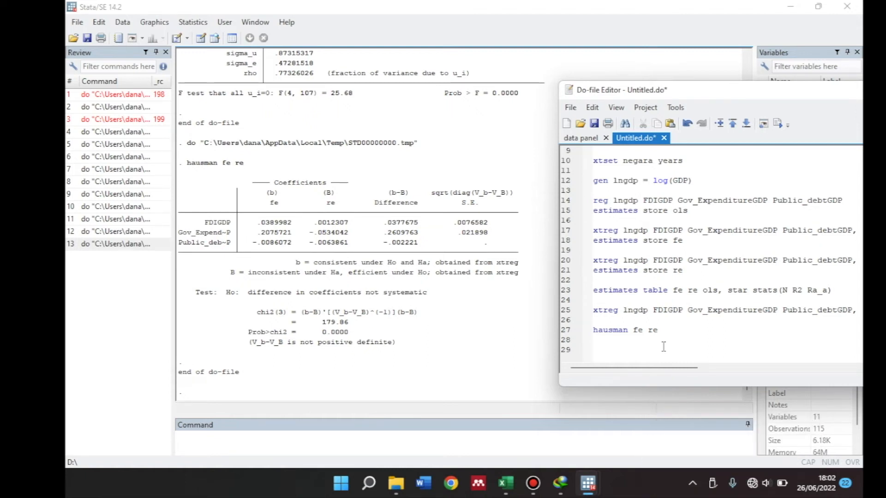
type("xtreg")
left_click_drag(738, 89, 613, 88)
left_click_drag(748, 262, 469, 260)
key("ctrl+c")
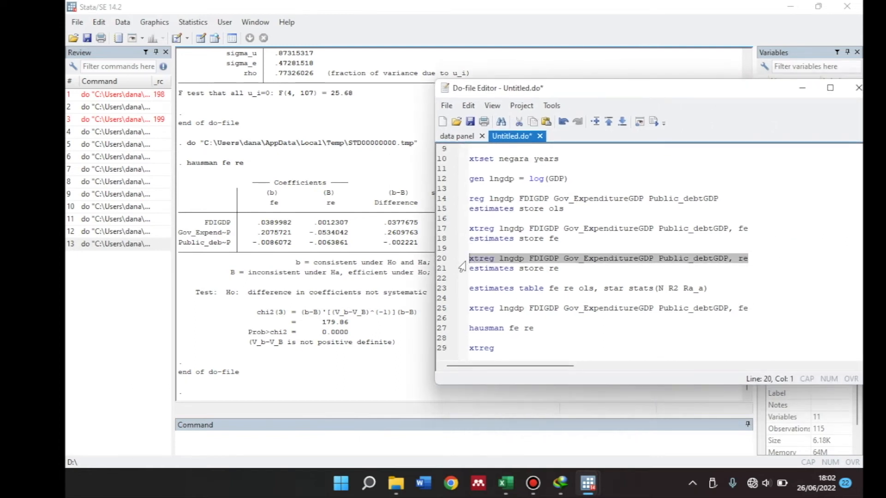
left_click_drag(507, 344, 469, 347)
key("ctrl+v")
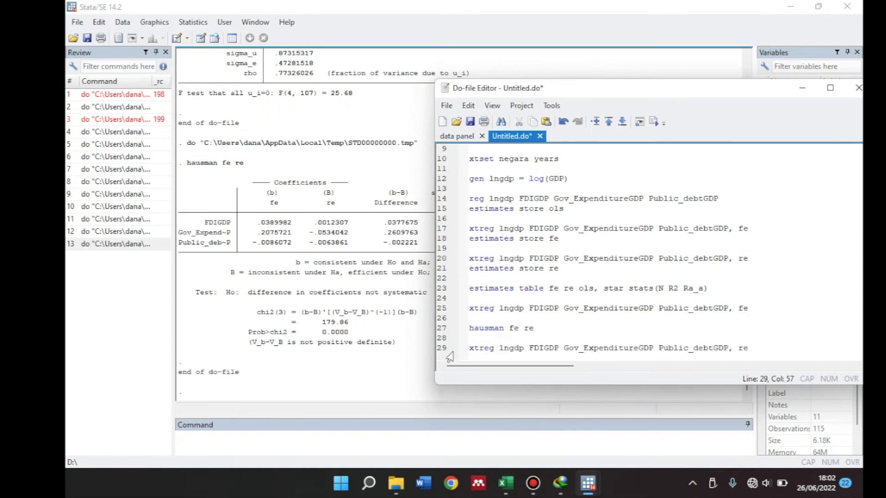
Add the command xttest0 directly below the copied random-effects xtreg command
key("Return")
type("xt")
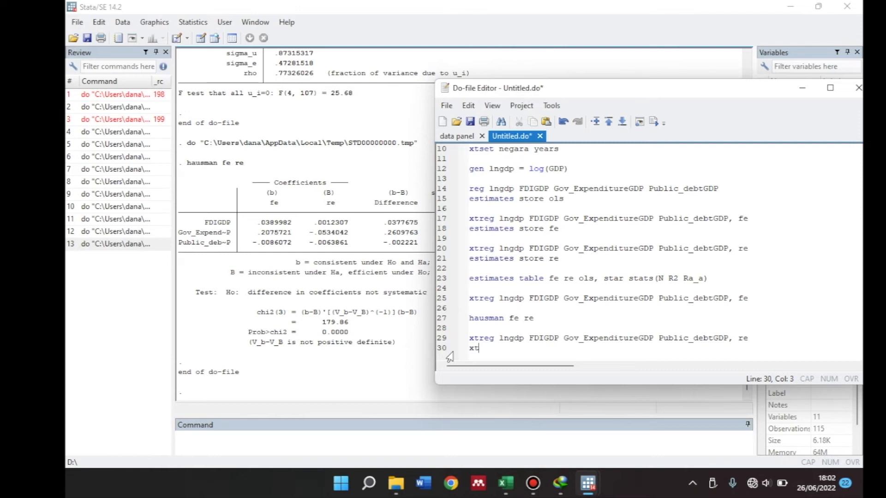
type("test0")
Run the random-effects xtreg command together with xttest0 and uncover the Breusch-Pagan test output
left_click_drag(505, 349, 466, 337)
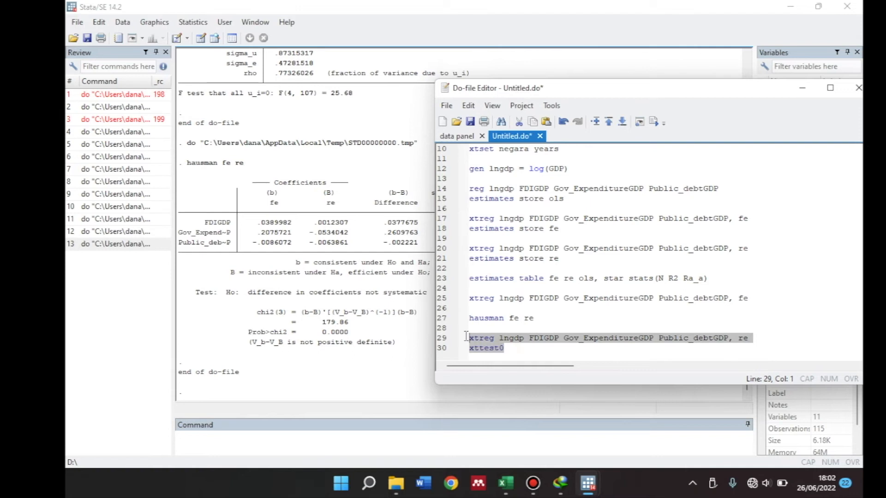
left_click(654, 121)
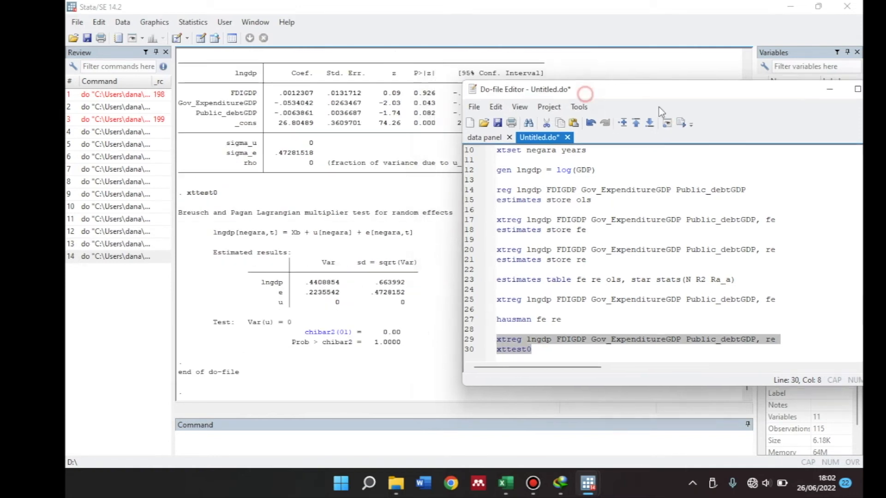
left_click_drag(635, 88, 783, 134)
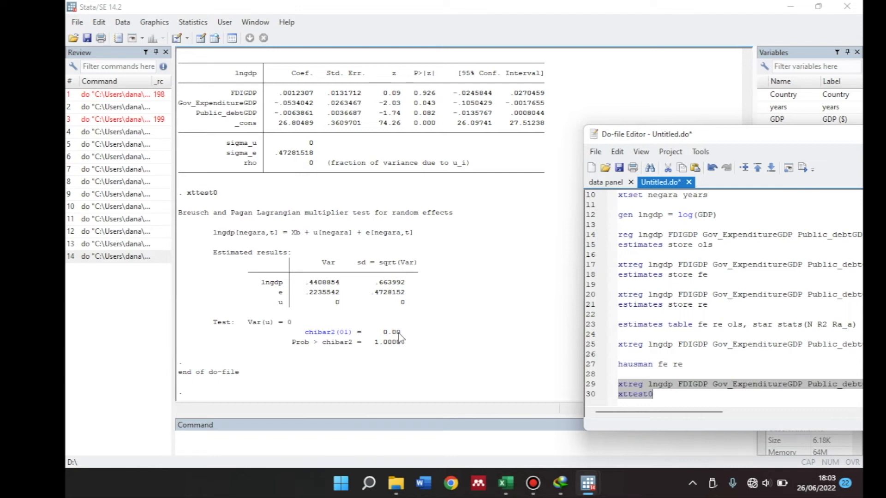
Copy the fixed-effects xtreg command from line 17 to the end of the do-file, leaving a blank line below xttest0
left_click_drag(735, 142, 568, 109)
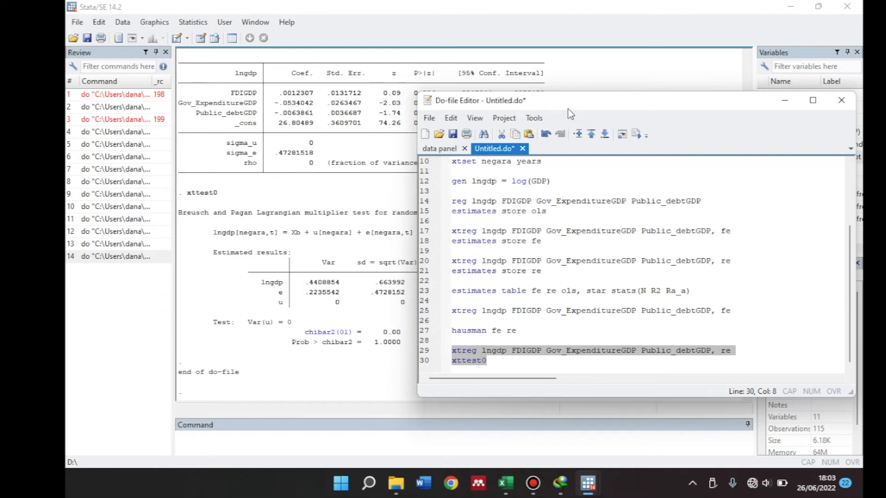
left_click_drag(568, 110, 550, 71)
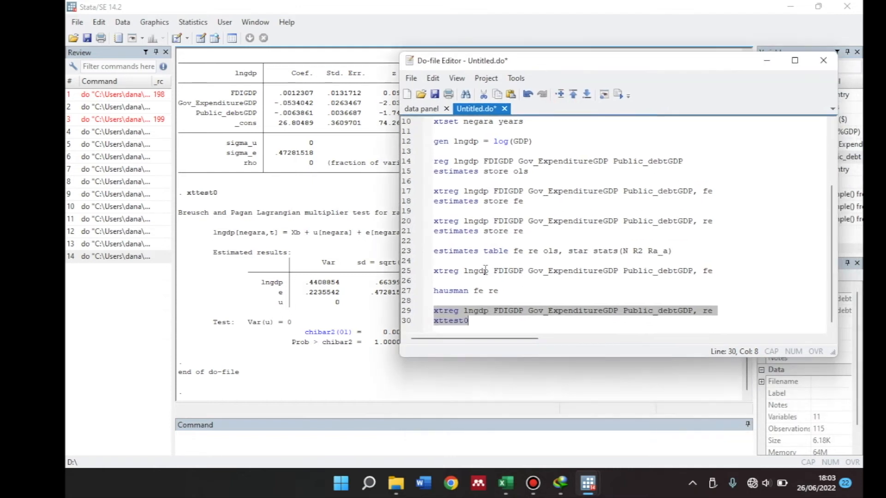
left_click(478, 319)
key("Return")
key("Return")
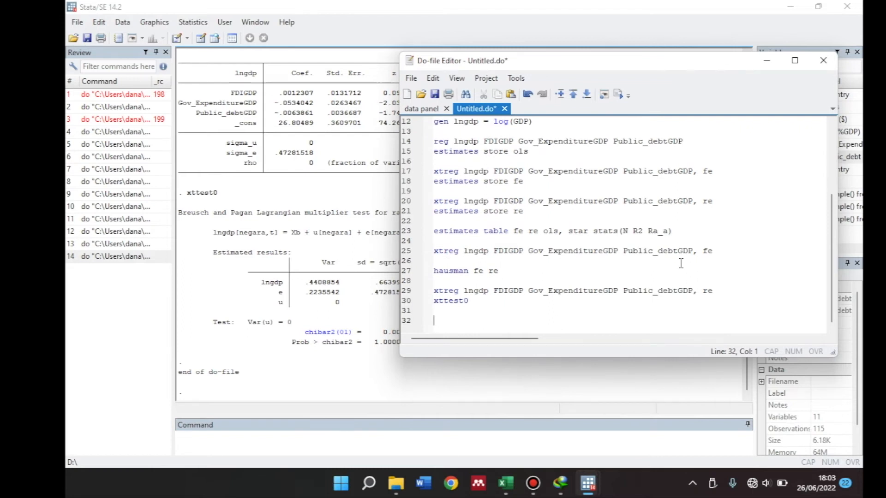
left_click(716, 172)
left_click_drag(705, 171, 425, 182)
left_click(724, 172)
left_click_drag(724, 172, 430, 173)
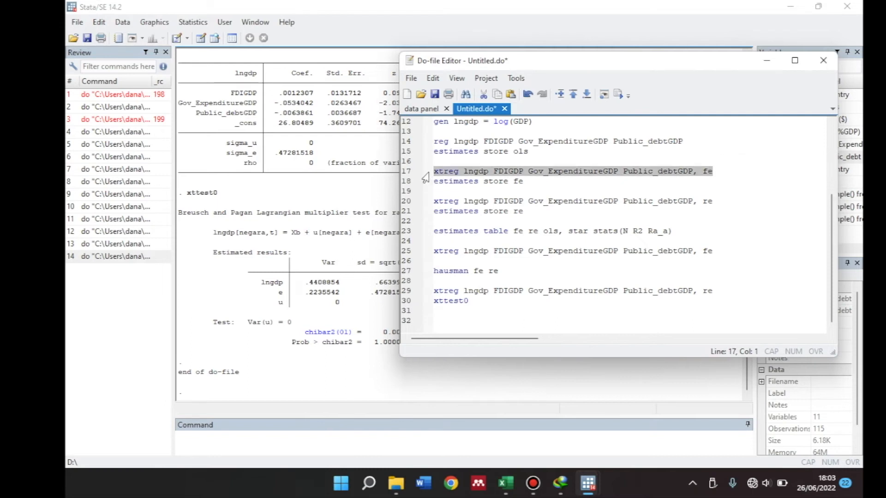
left_click(441, 320)
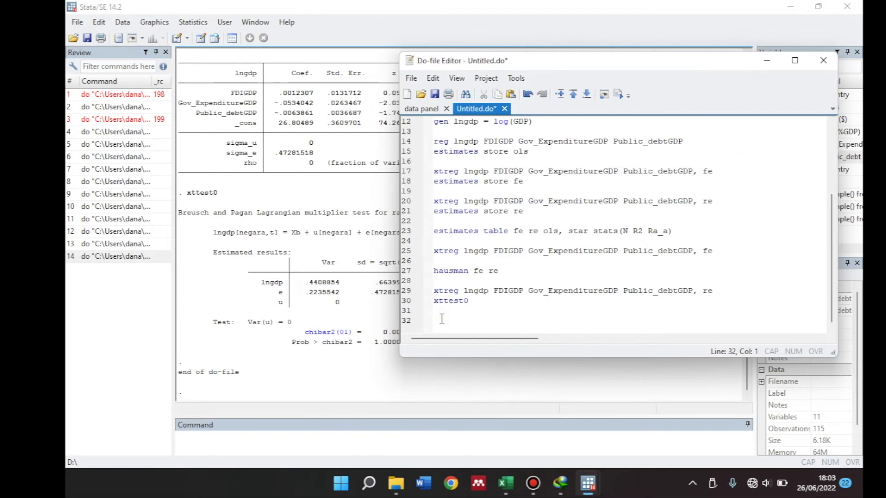
type("xtreg lngdp FDIGDP Gov_ExpenditureGDP Public_debtGDP, fe")
Add the command xttest3 directly below the copied fixed-effects xtreg command
key("Return")
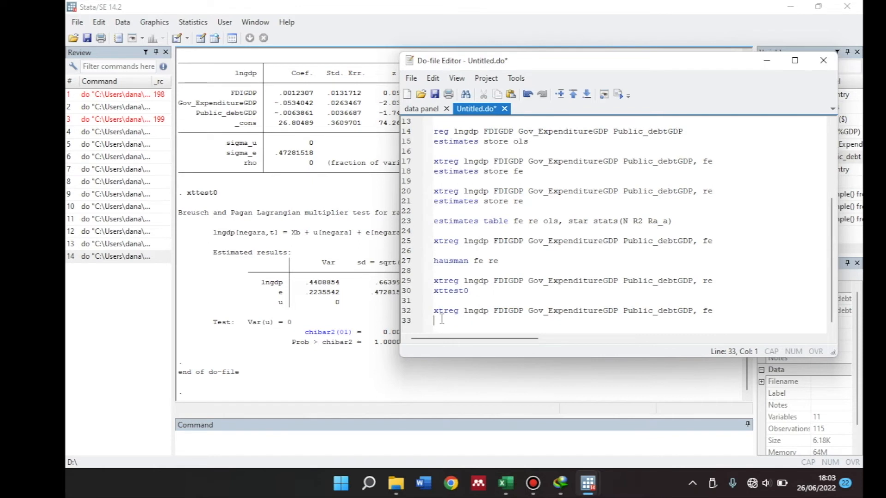
type("xttest3")
key("Return")
key("Return")
type("ssc")
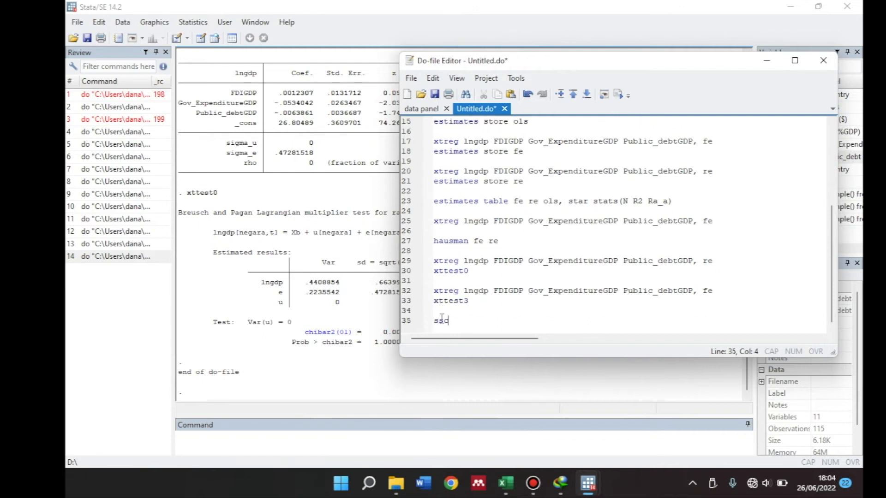
type(" install ")
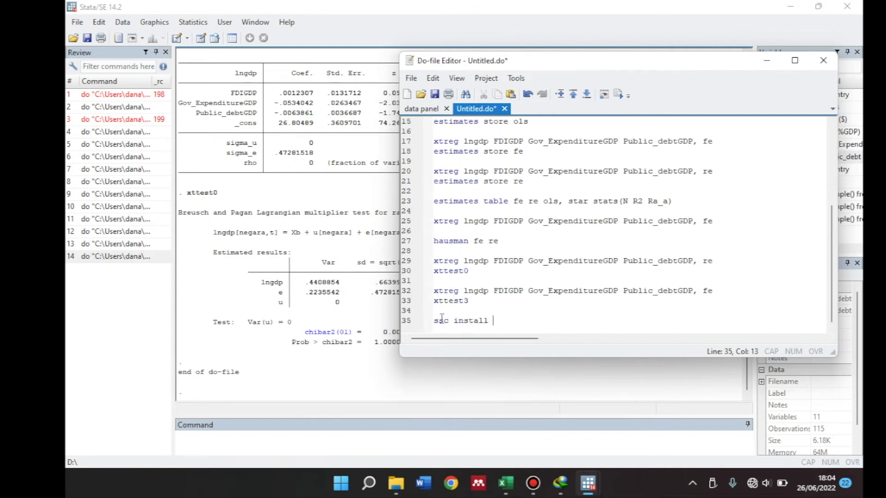
type("xttest3")
left_click_drag(530, 321, 428, 319)
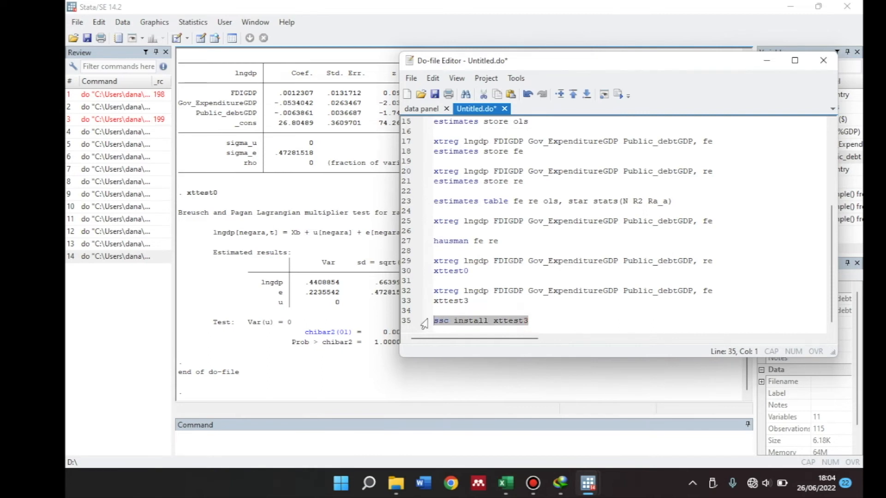
key("Delete")
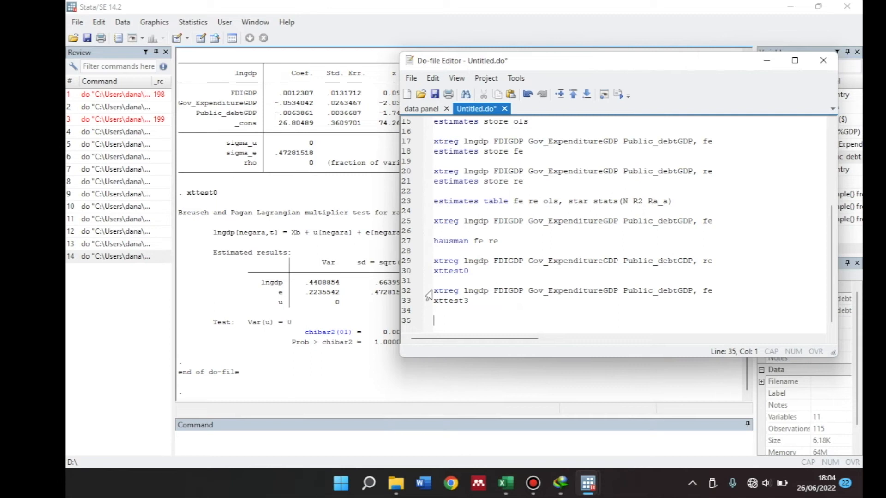
Run the fixed-effects xtreg command together with xttest3 and uncover the heteroskedasticity test output
left_click_drag(433, 291, 474, 304)
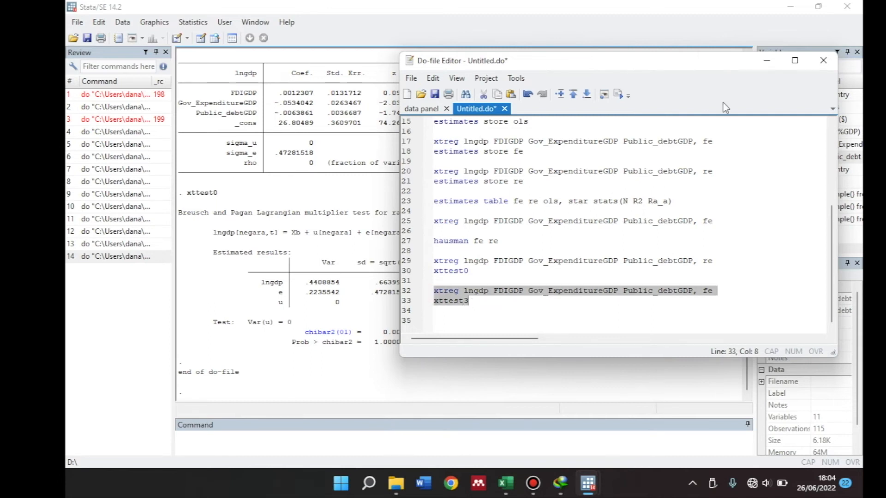
left_click(618, 94)
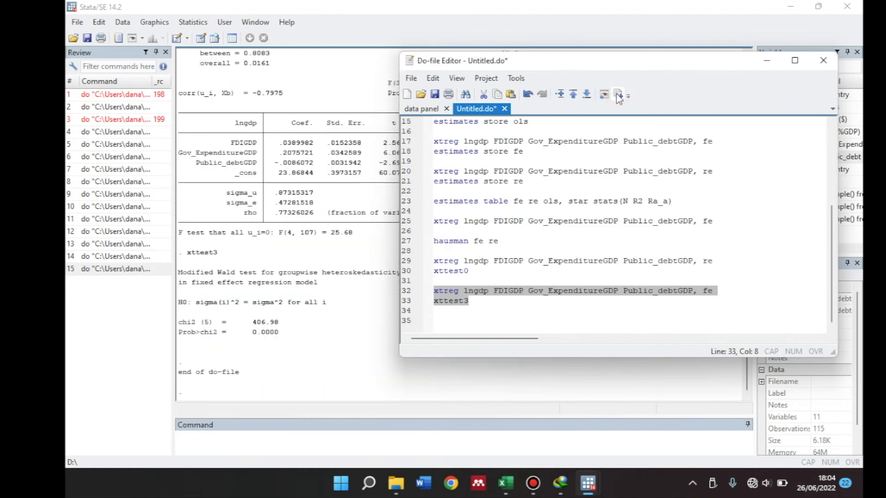
left_click_drag(569, 68, 718, 89)
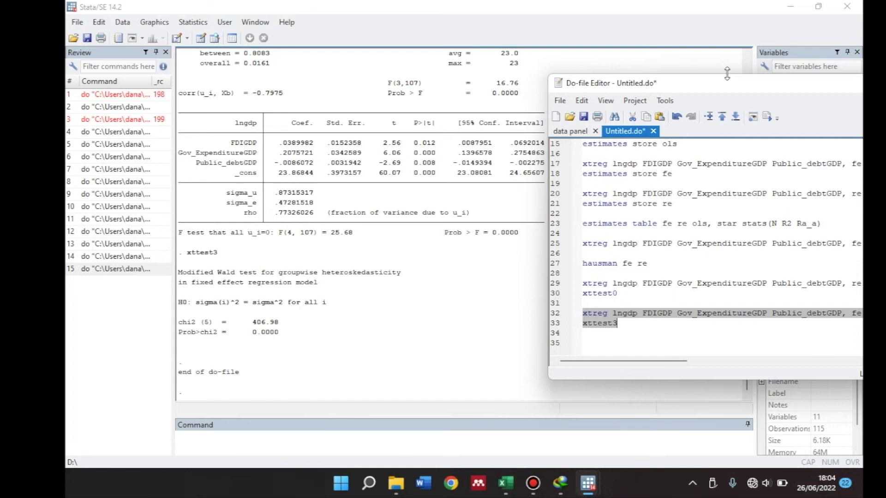
Copy the fixed-effects xtreg command from line 32 to line 36 of the do-file and add the robust option
left_click_drag(714, 89, 553, 65)
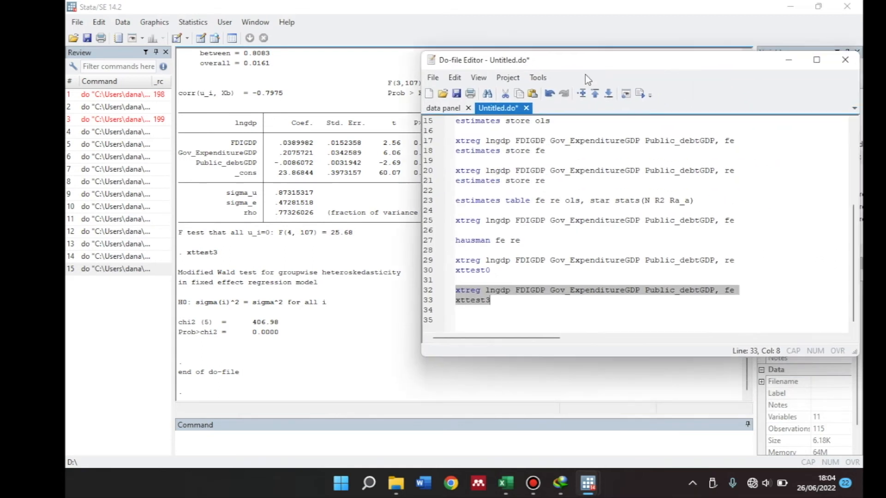
left_click(506, 298)
key("Return")
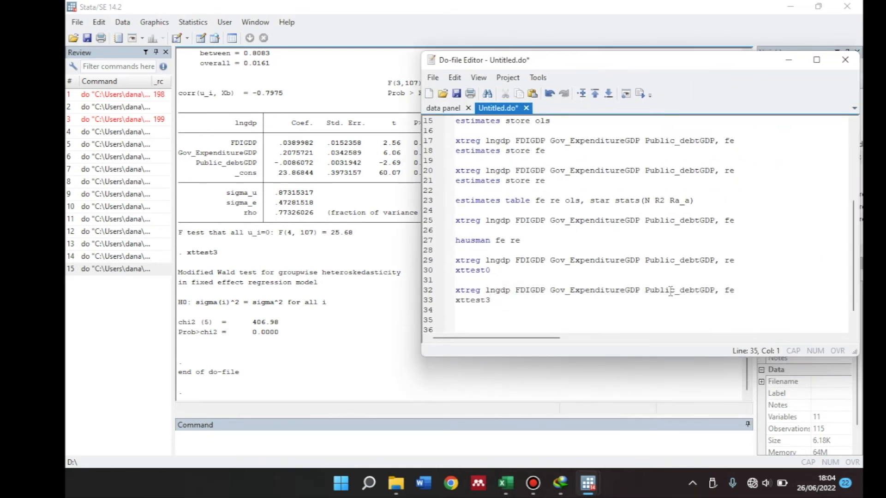
left_click_drag(740, 289, 450, 296)
key("ctrl+c")
left_click(465, 327)
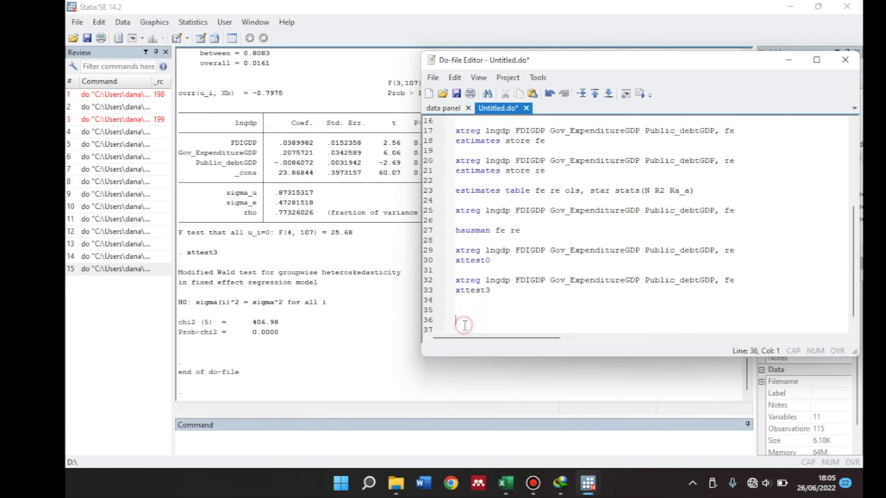
key("ctrl+v")
type("robust")
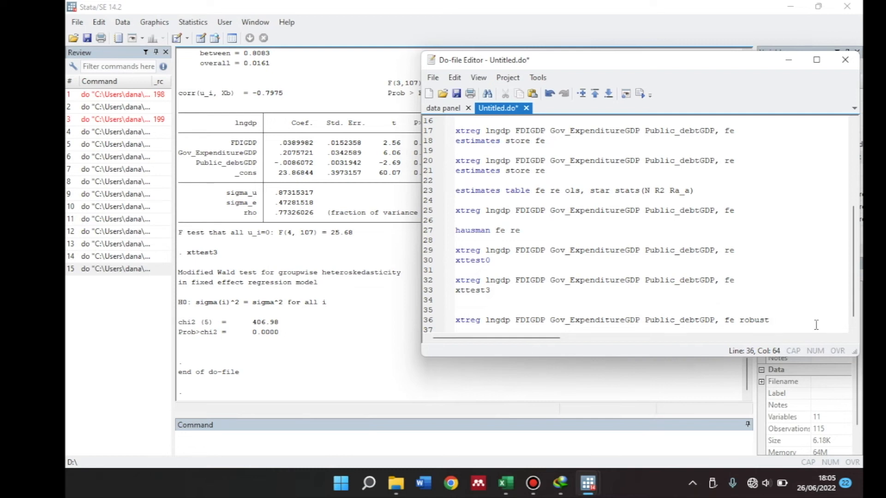
Run the robust fixed-effects xtreg command on line 36 and uncover its regression output
left_click_drag(775, 321, 458, 320)
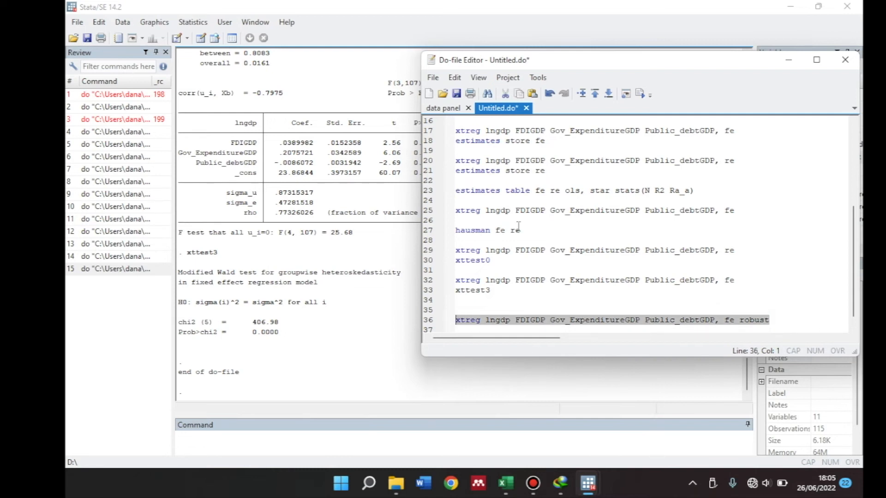
left_click(641, 94)
left_click_drag(602, 61, 784, 61)
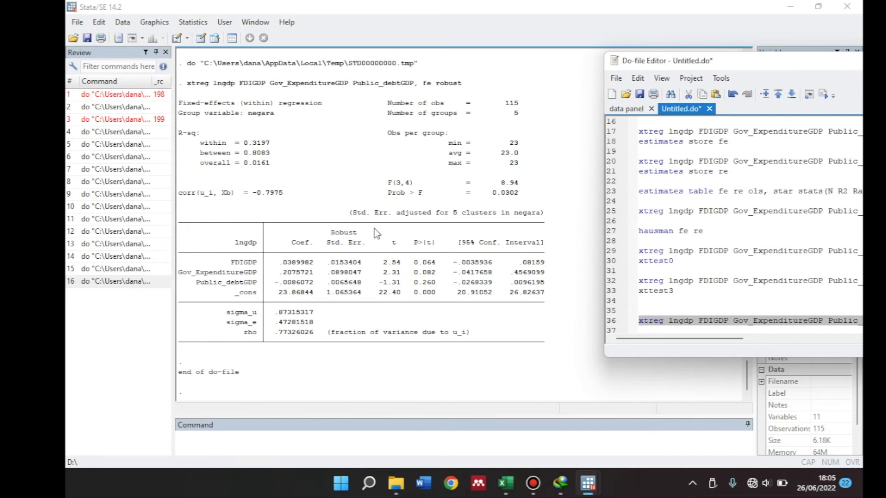
Add a reg command on line 37 using the variables and options copied from the robust xtreg command above
left_click_drag(779, 68, 615, 89)
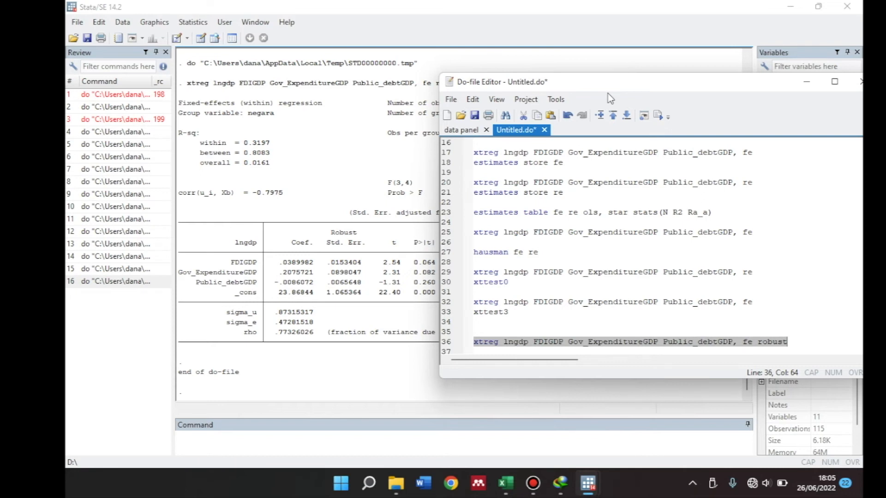
left_click(798, 343)
key("Return")
type("reg")
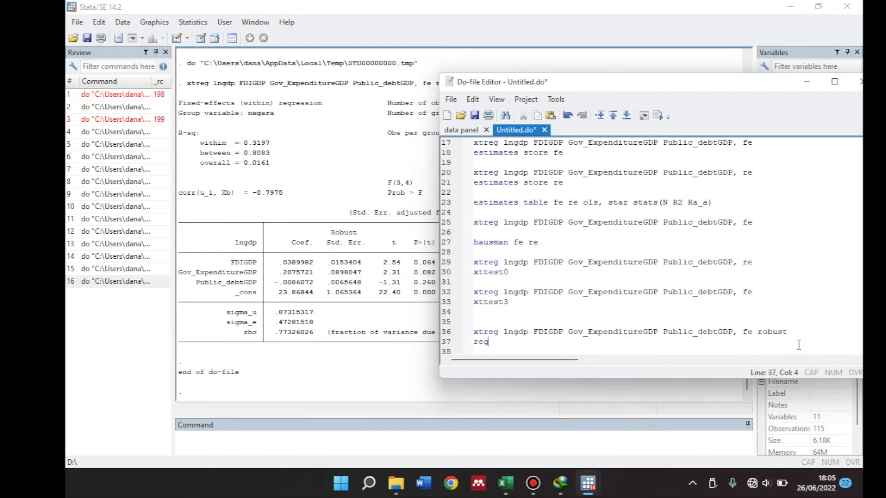
left_click(502, 332)
left_click_drag(502, 331, 787, 333)
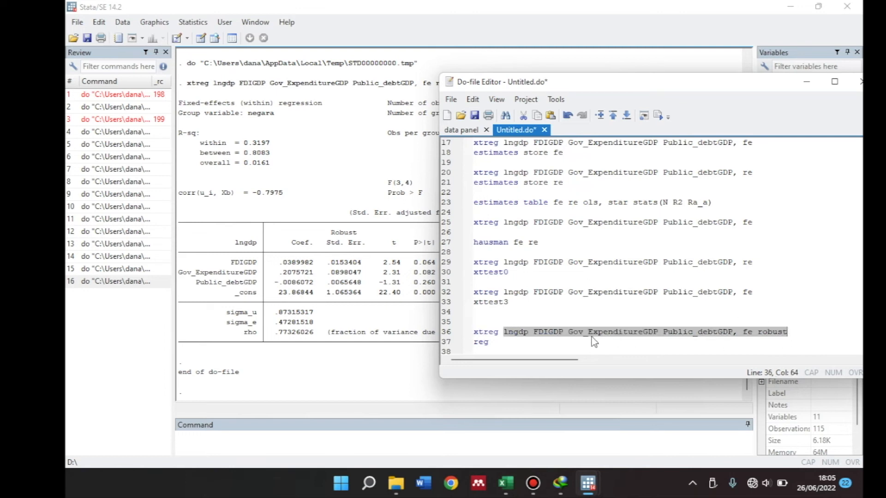
scroll(593, 339, "down", 1)
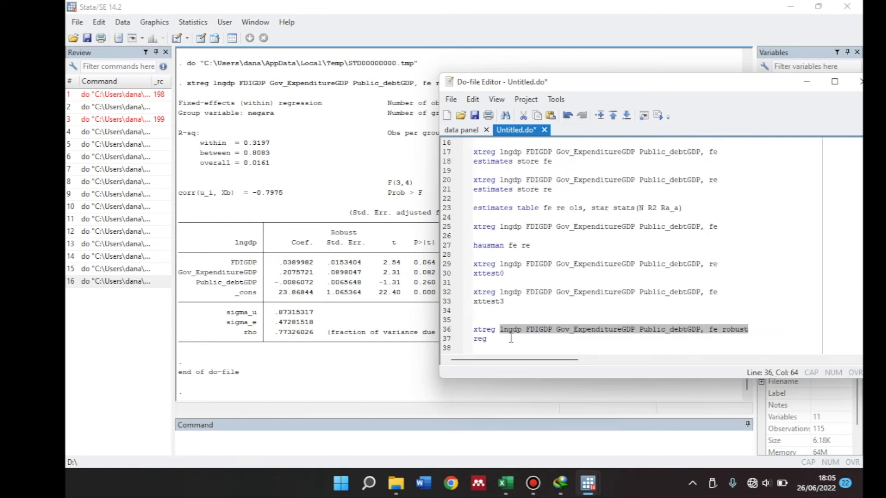
left_click(496, 339)
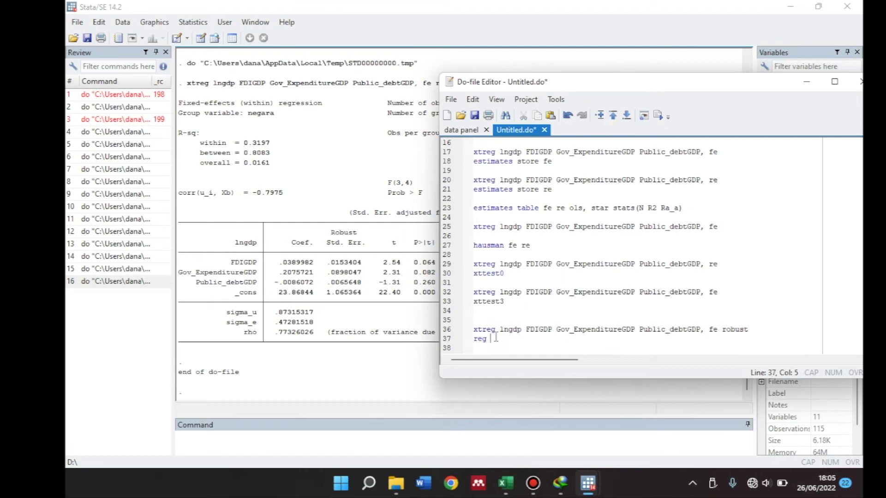
key("ctrl+v")
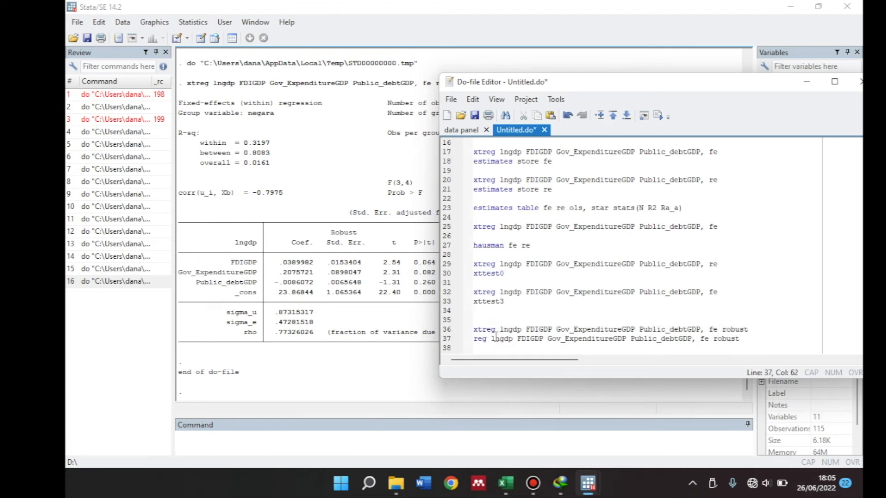
Remove fe from the reg command and add i.negara as a regressor before the comma, keeping the robust option
left_click(710, 339)
key("BackSpace")
key("BackSpace")
key("BackSpace")
key("BackSpace")
type("i.negara,")
Run the robust reg command with the i.negara dummies and uncover its output
left_click_drag(766, 339, 475, 342)
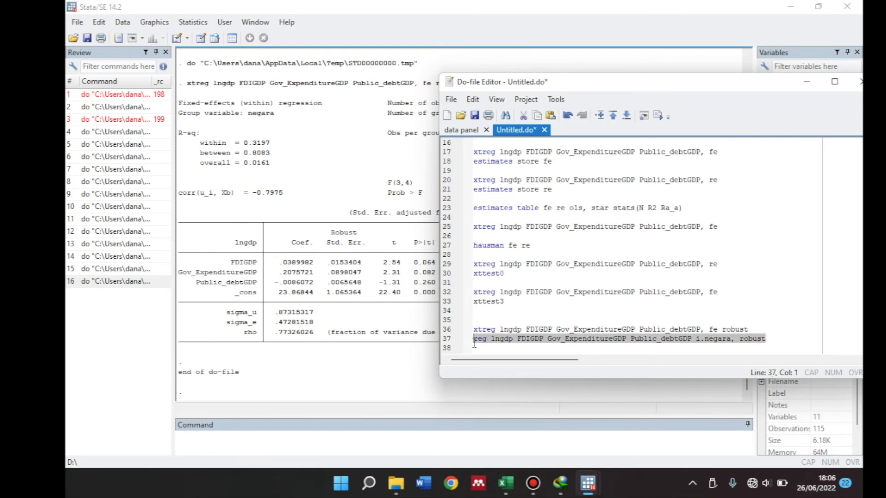
left_click(657, 115)
left_click(614, 83)
left_click_drag(614, 83, 802, 93)
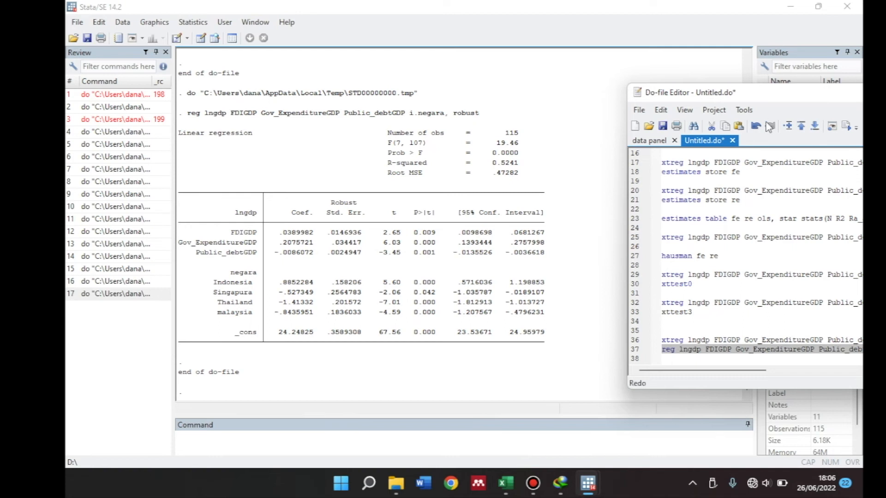
Add the command xtserial lngdp FDIGDP Gov_ExpenditureGDP Public_debtGDP on line 39, leaving a blank line below the reg command
left_click_drag(767, 95, 395, 90)
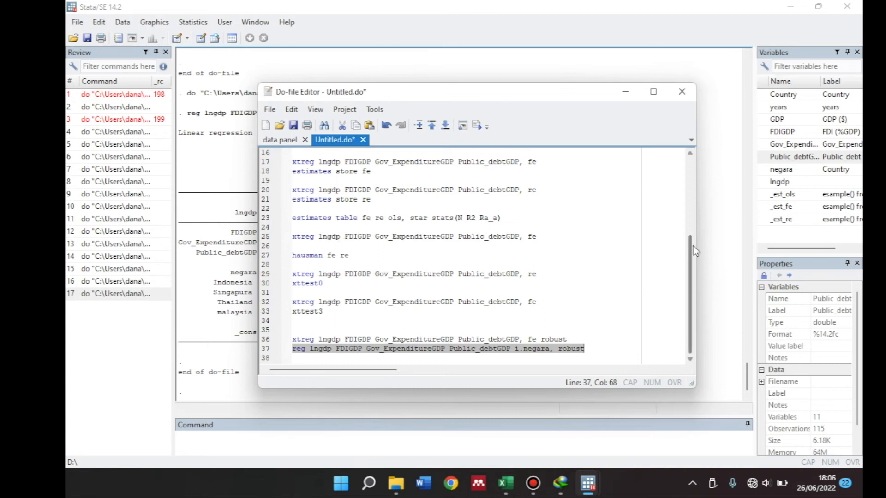
left_click(590, 349)
key("Return")
key("Return")
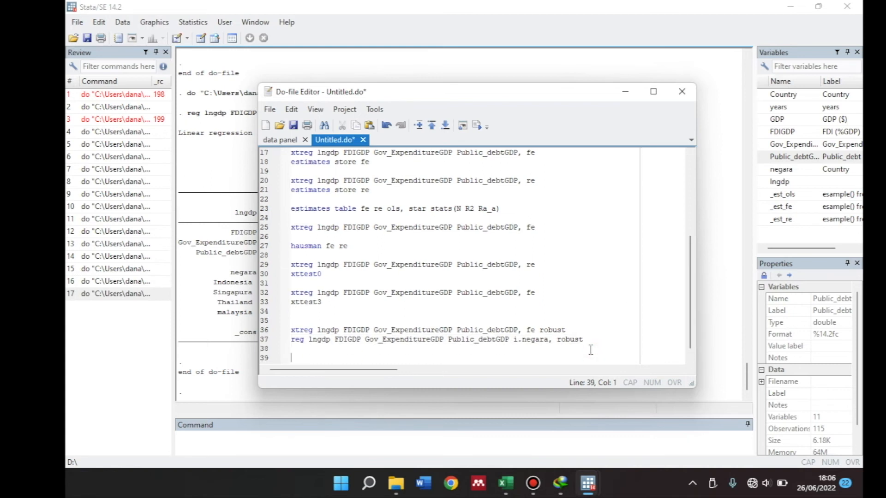
type("xtserial")
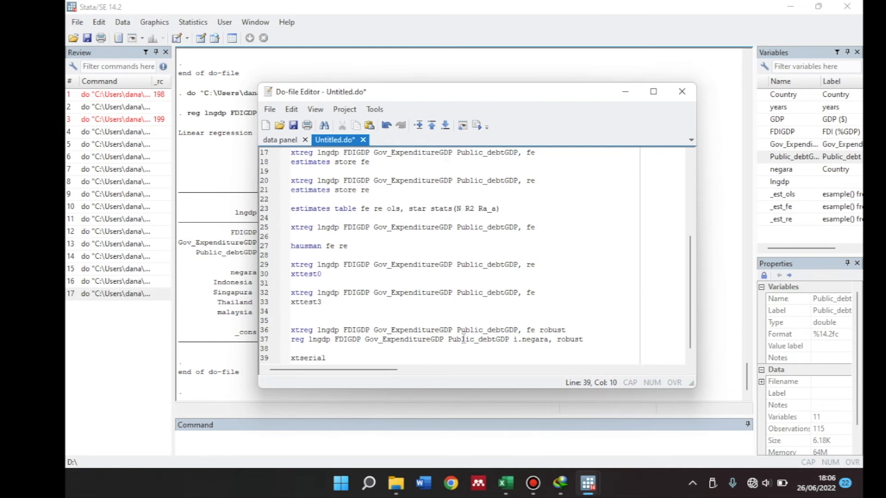
left_click_drag(317, 330, 518, 336)
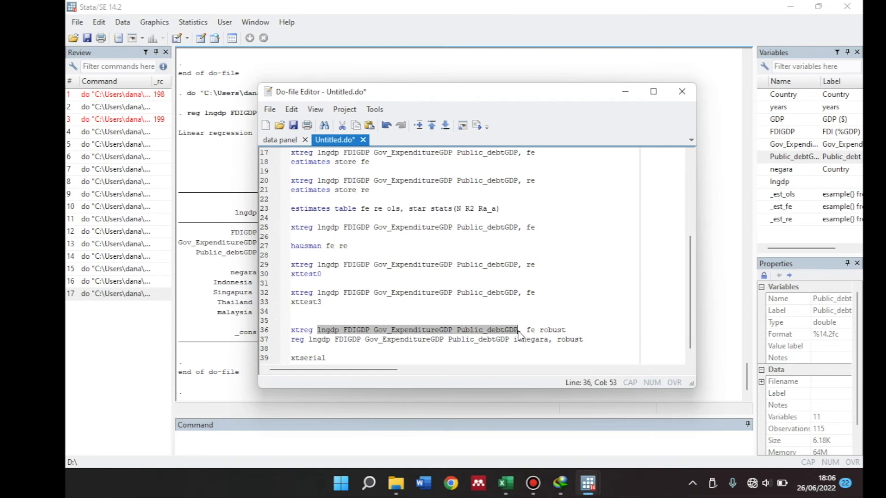
left_click(354, 357)
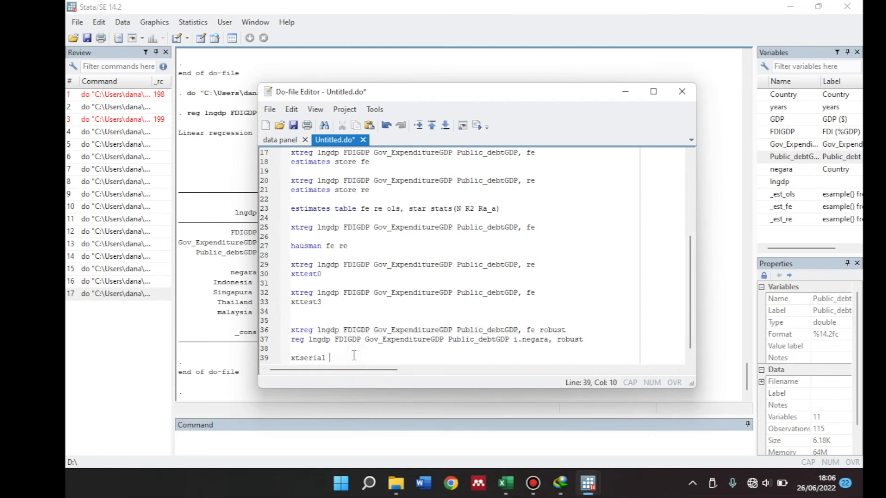
key("ctrl+v")
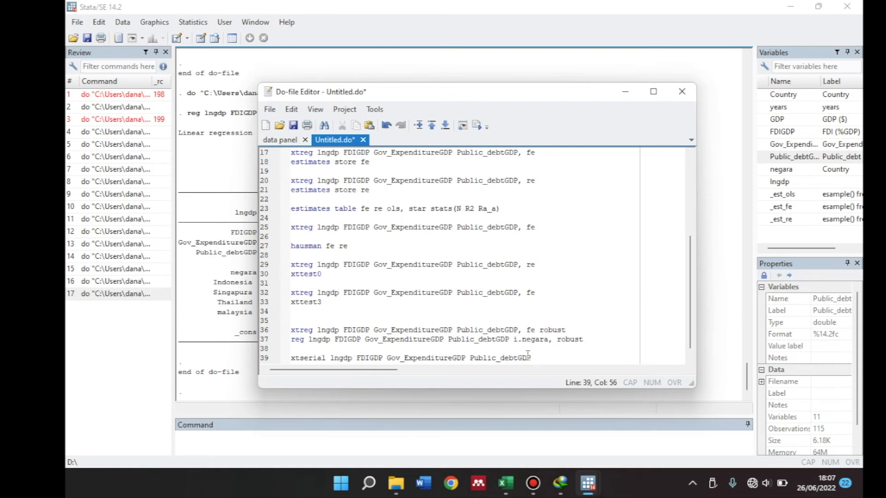
Run the xtserial command and uncover the Wooldridge autocorrelation test output
left_click_drag(532, 358, 290, 358)
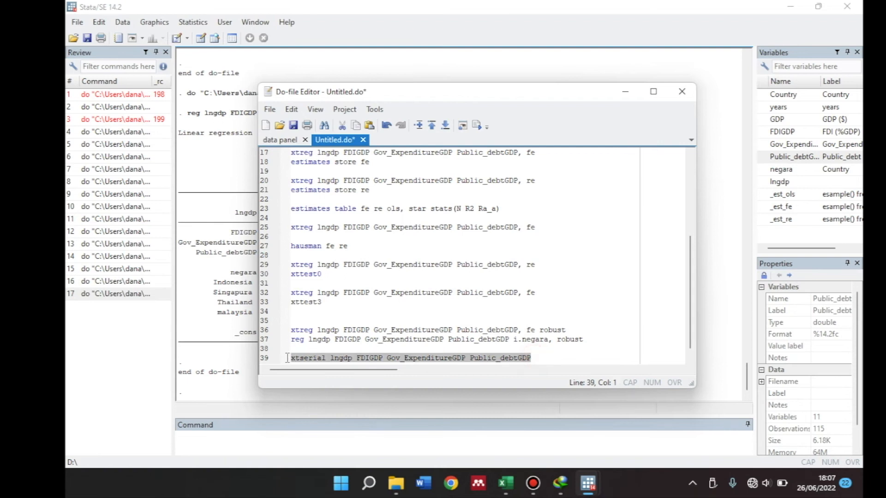
left_click(477, 127)
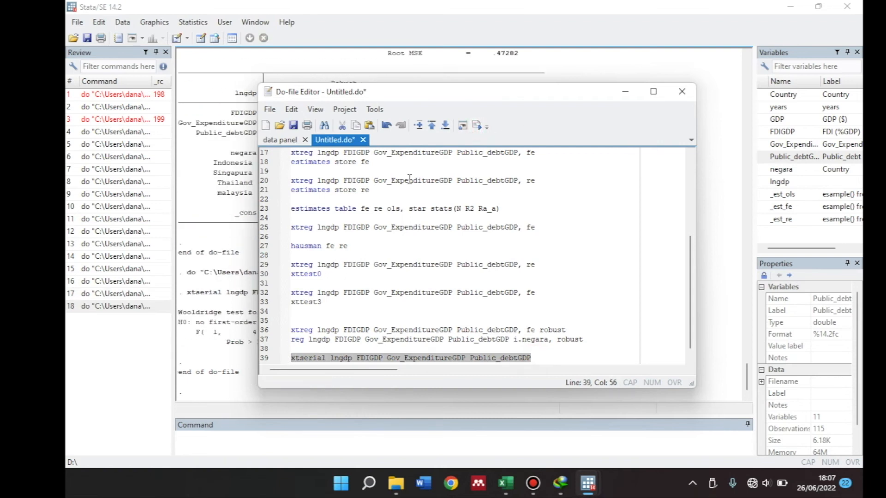
left_click_drag(461, 93, 622, 90)
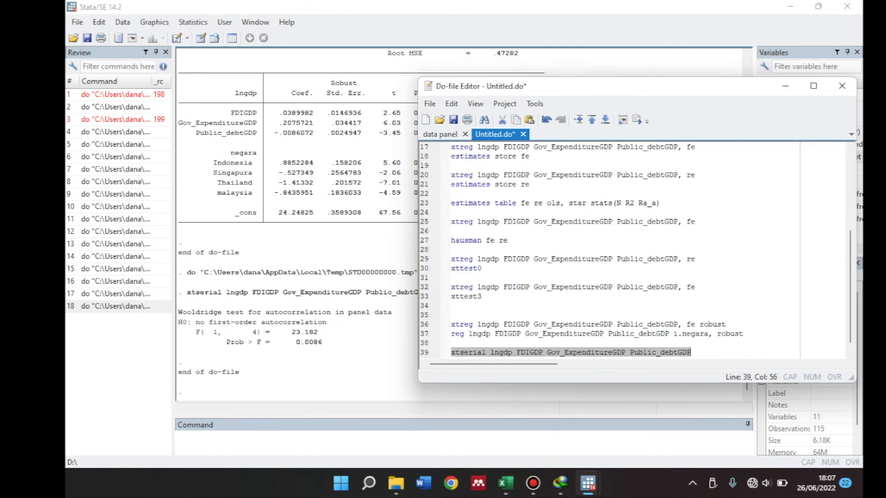
Add the command xtreg lngdp FDIGDP Gov_ExpenditureGDP Public_debtGDP, fe robust on line 41, leaving a blank line below xtserial
left_click(712, 352)
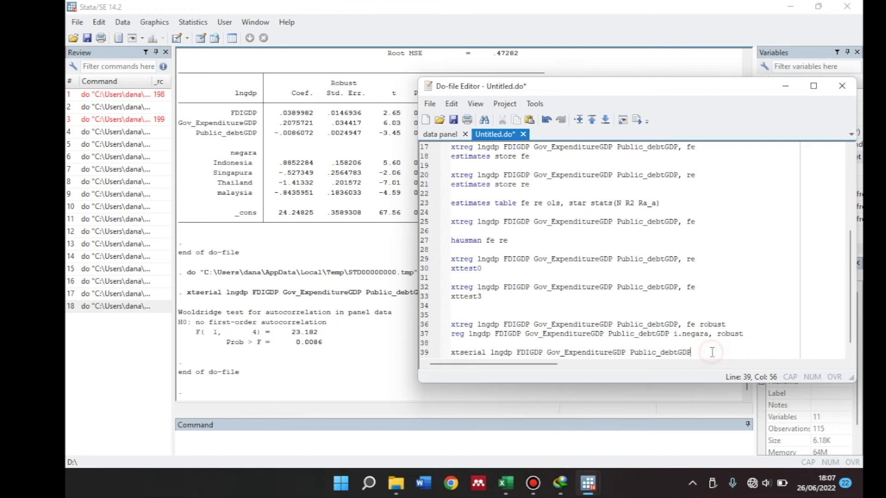
key("Return")
key("Return")
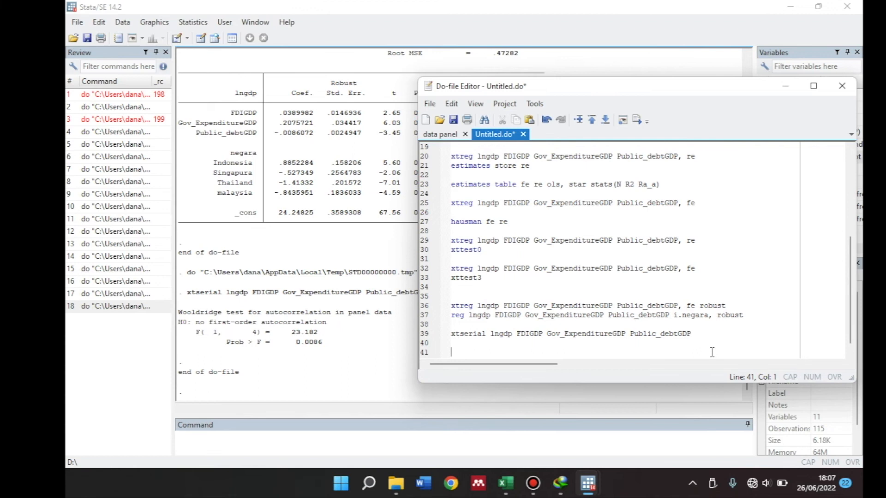
type("xrte")
key("BackSpace")
key("BackSpace")
key("BackSpace")
type("treg")
left_click_drag(724, 297, 508, 306)
left_click_drag(733, 307, 478, 308)
key("ctrl+c")
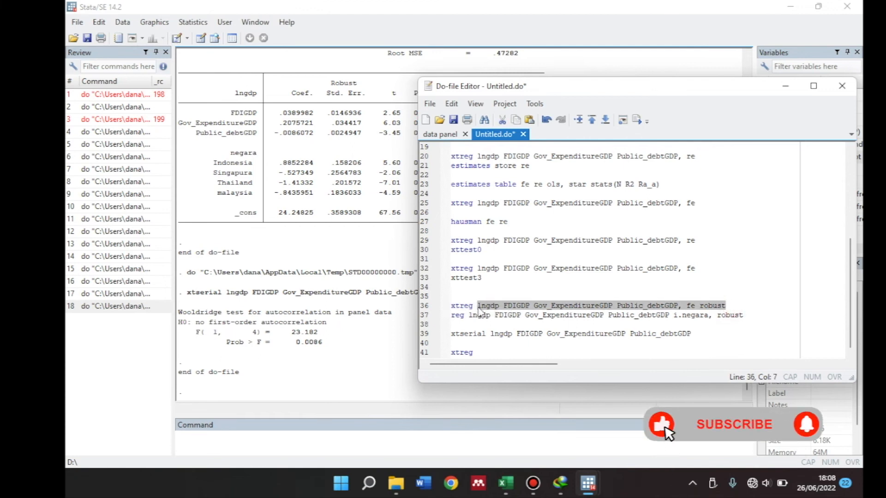
left_click(483, 353)
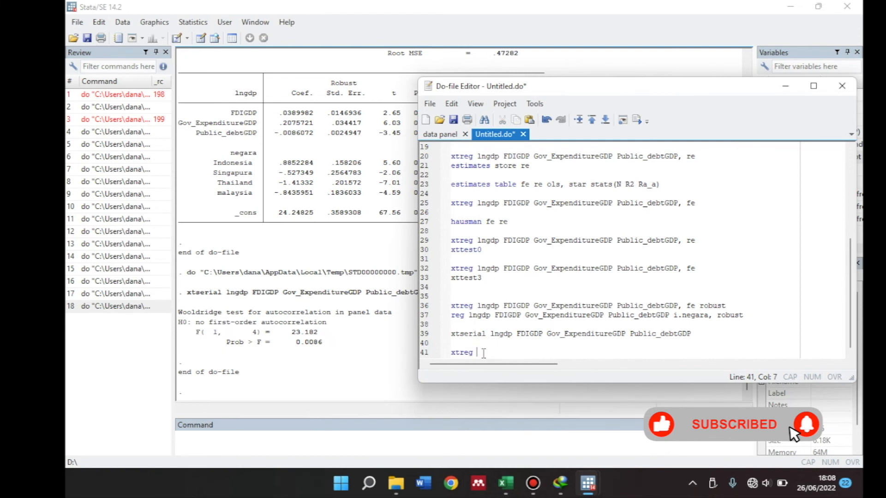
key("ctrl+v")
key("Return")
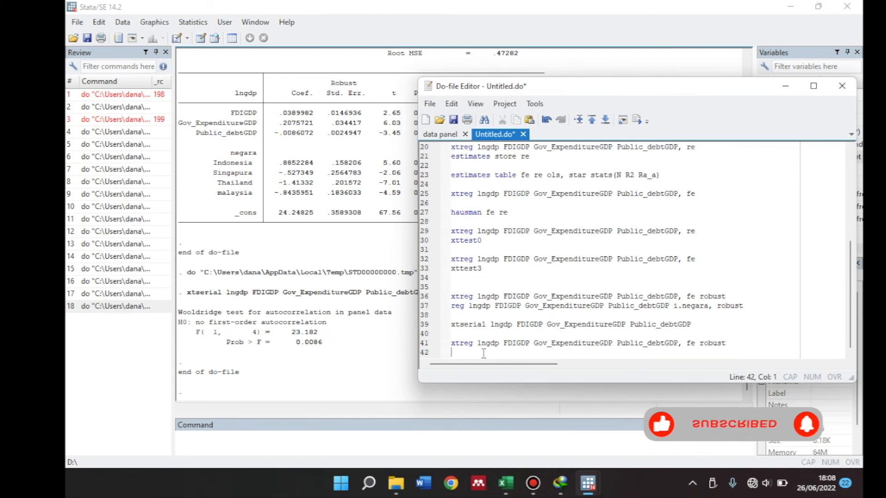
Add a corr command for lngdp, FDIGDP, Gov_ExpenditureGDP and Public_debtGDP directly below the new xtreg command
type("corr")
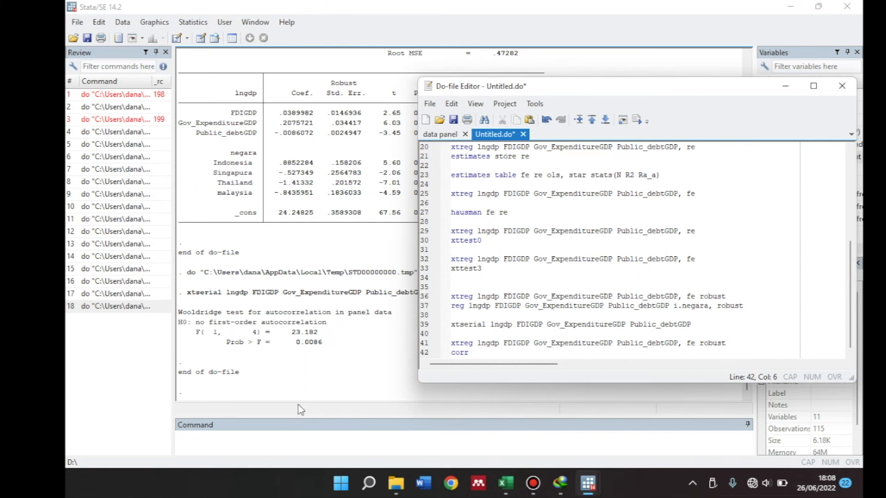
left_click_drag(477, 344, 675, 347)
key("ctrl+c")
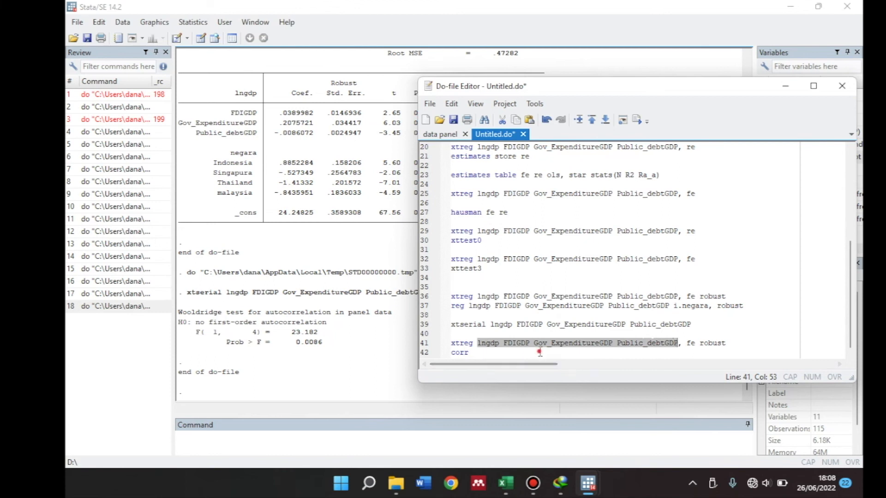
left_click(539, 353)
key("ctrl+v")
Run the robust xtreg command together with corr and uncover the correlation matrix
left_click_drag(674, 352, 447, 347)
left_click(637, 120)
left_click_drag(587, 89, 749, 97)
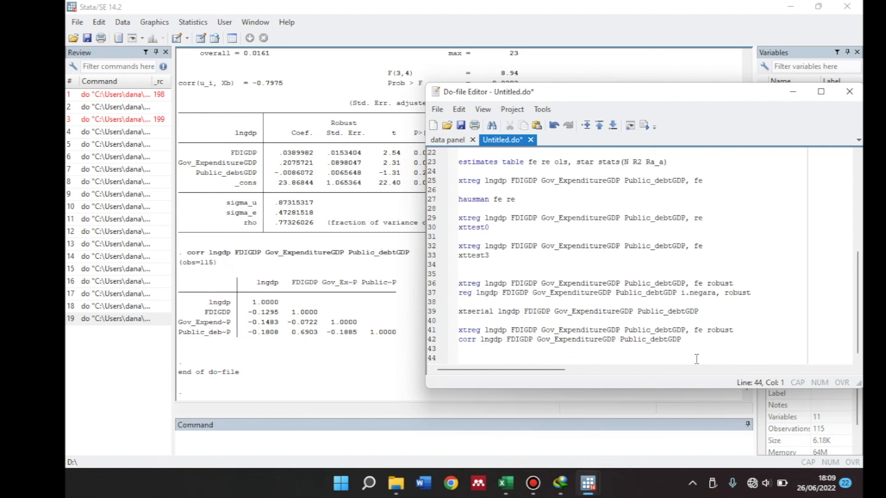
Add the command vif, uncentered on line 44, leaving a blank line below corr
type("vif, uncenter")
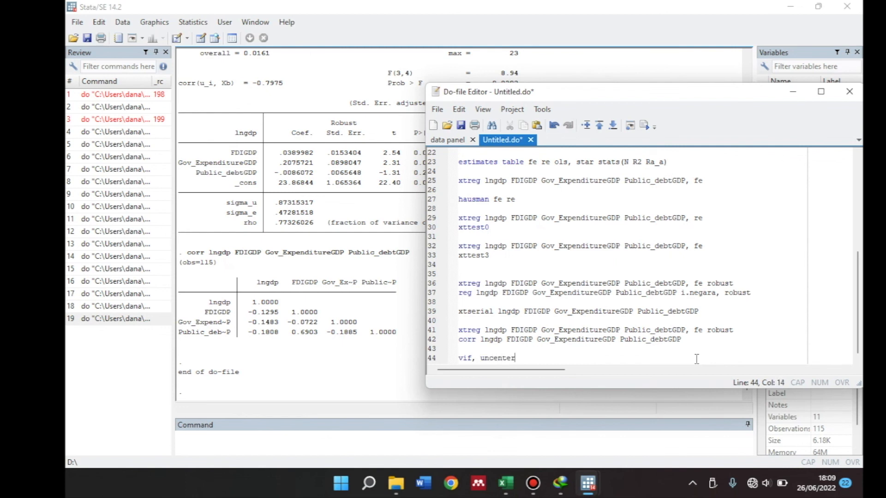
type("ed")
Run the vif, uncentered command and uncover the variance inflation factor table
left_click_drag(533, 358, 439, 357)
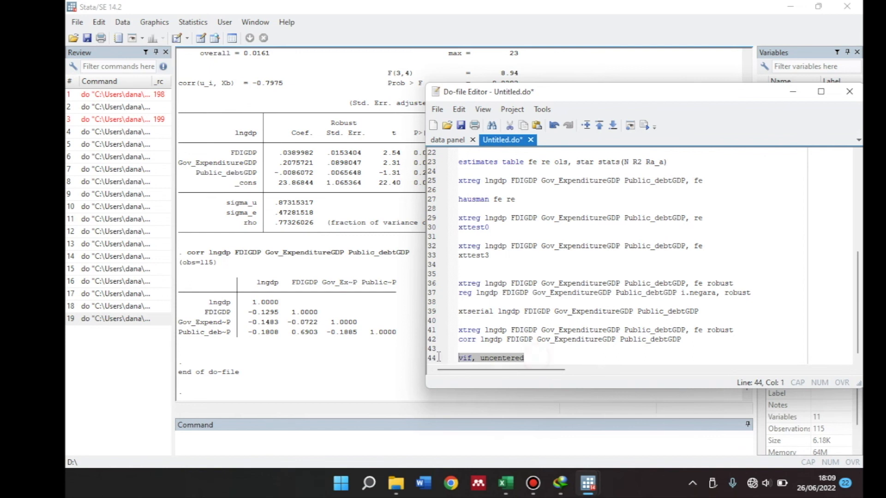
left_click(648, 124)
left_click_drag(594, 94, 699, 97)
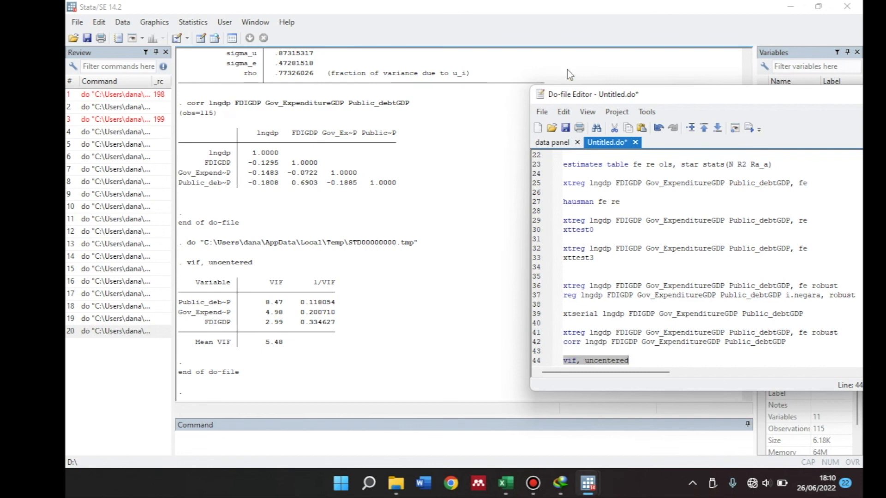
Copy the robust fixed-effects xtreg command from line 36 to line 46, leaving a blank line below vif, uncentered
left_click_drag(660, 103, 490, 77)
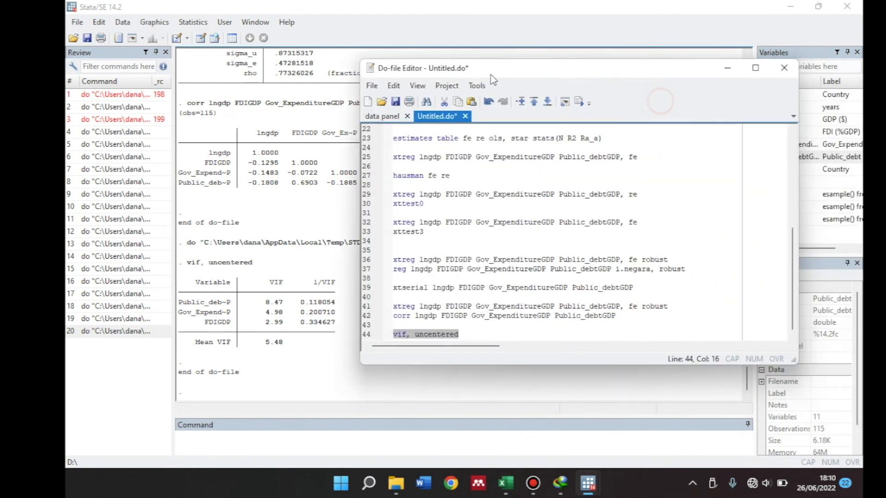
left_click(465, 334)
key("Return")
key("Return")
left_click_drag(671, 240, 385, 249)
key("ctrl+c")
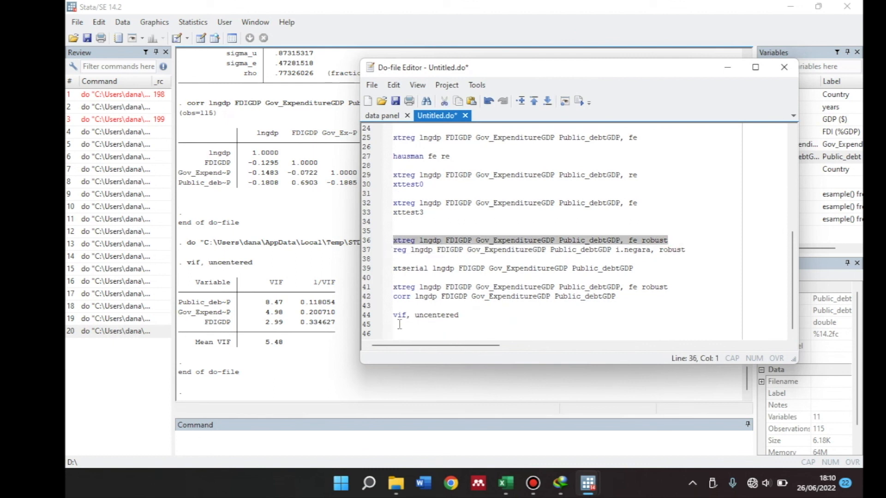
left_click(405, 334)
key("ctrl+v")
Add the command predict resid, residual directly below the copied xtreg command
key("Return")
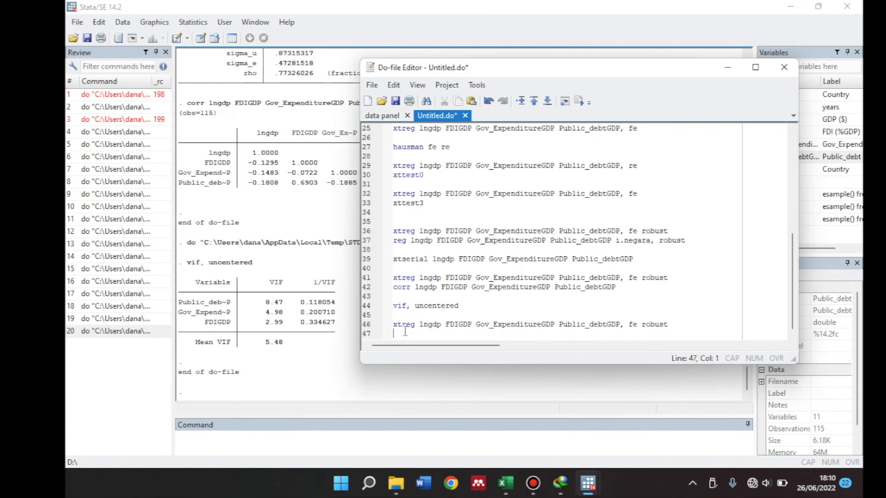
type("predict resid, residual")
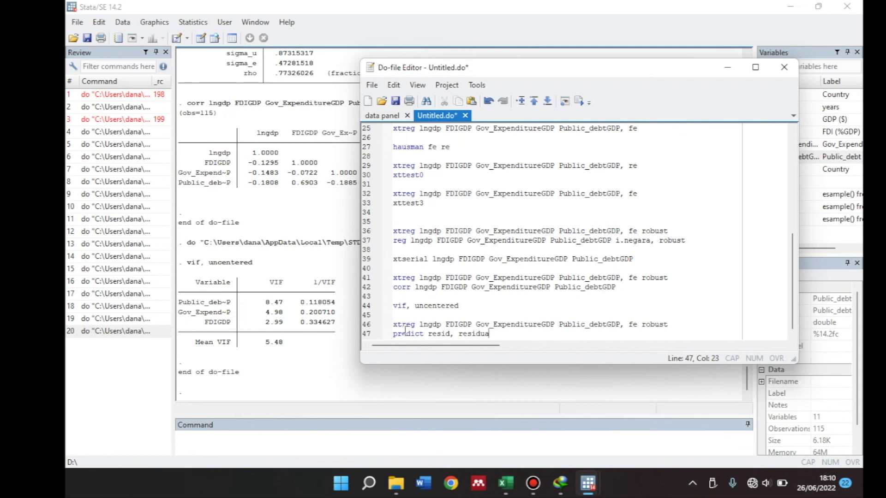
Add the command histogram resid, kdensity normal on line 48 below the predict command
key("Return")
type("hi")
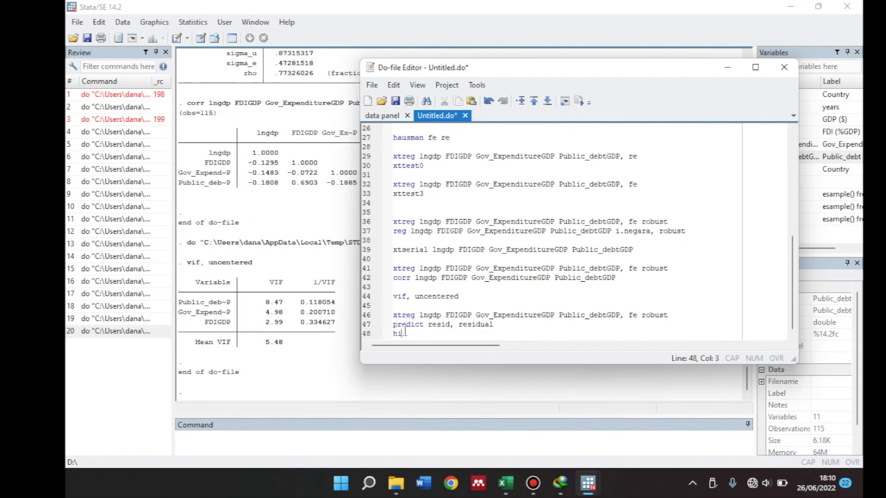
type("stogram resid, kdensity normal")
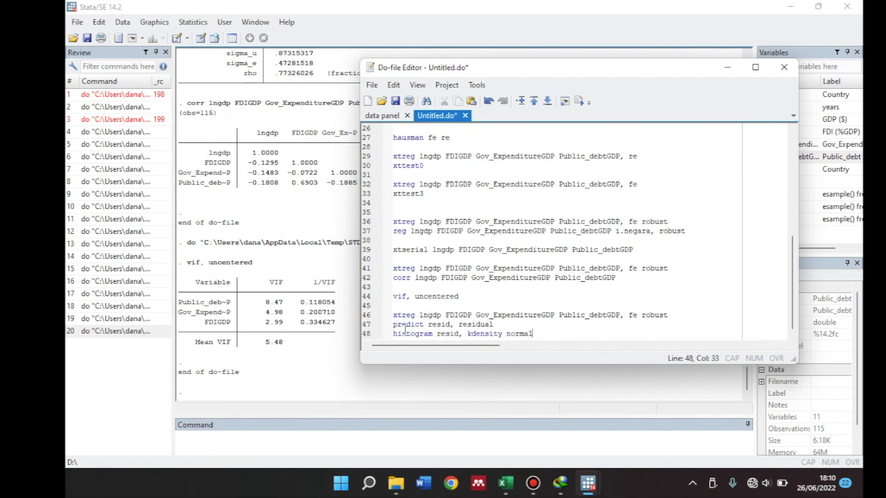
Add the Jarque-Bera command jb resid on line 49 below the histogram command
key("Return")
type("jb r")
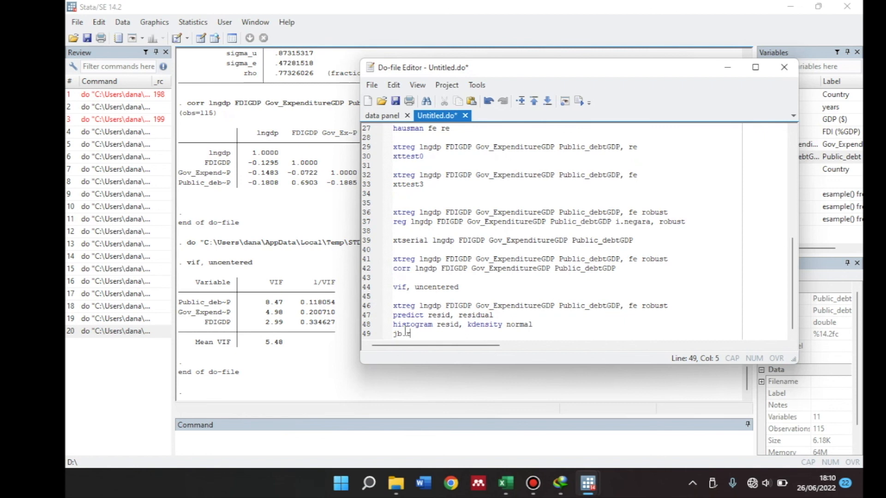
type("esid")
Run the four commands from the last xtreg through jb resid and uncover the residual histogram and Jarque-Bera output
left_click(434, 334)
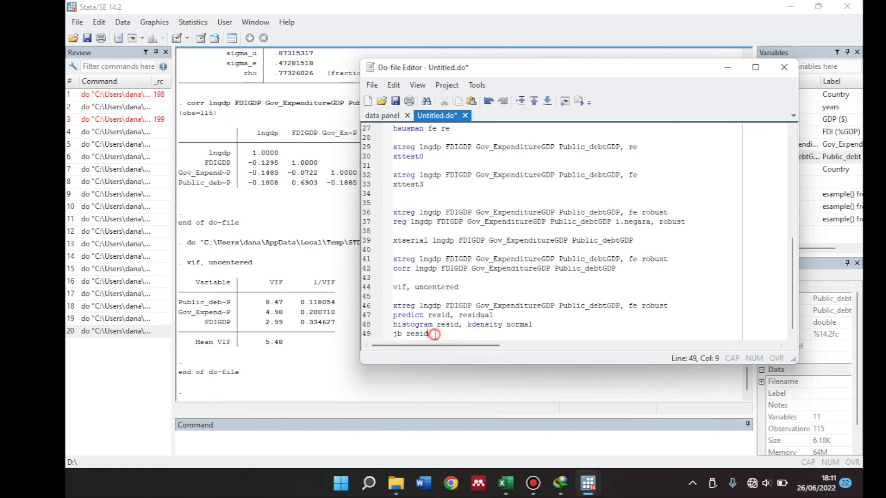
left_click_drag(434, 334, 387, 306)
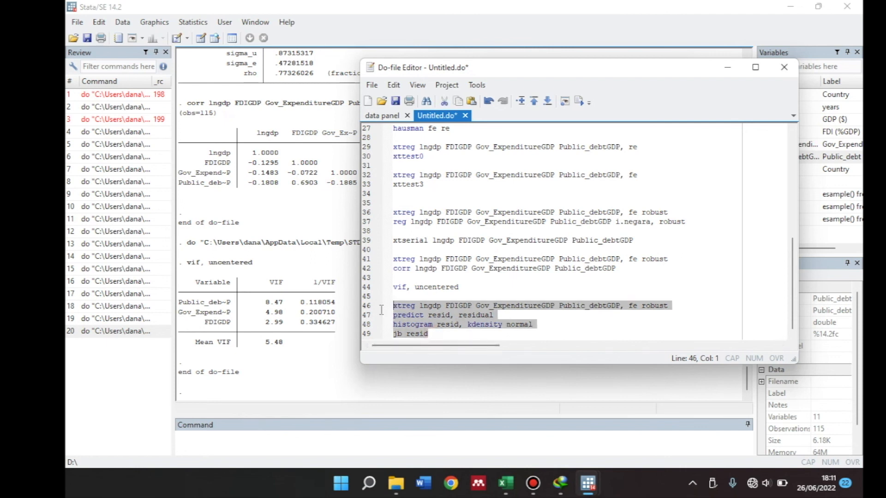
left_click(579, 101)
left_click_drag(538, 69, 724, 66)
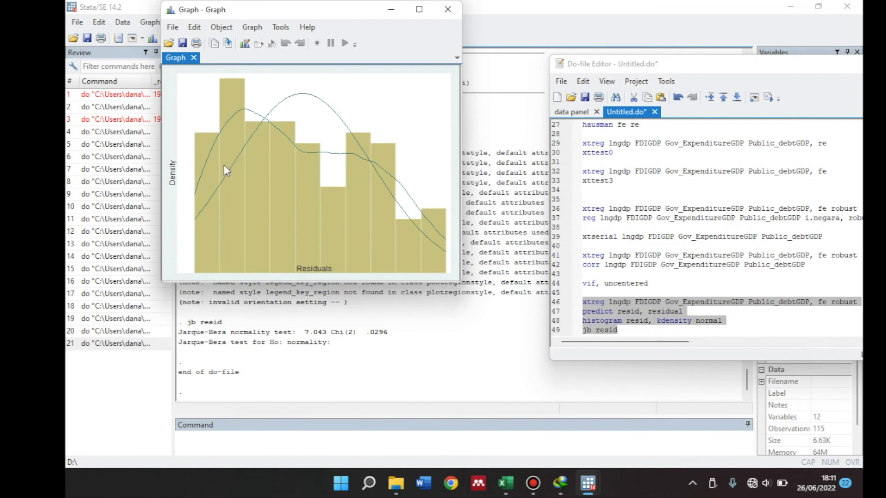
left_click(335, 316)
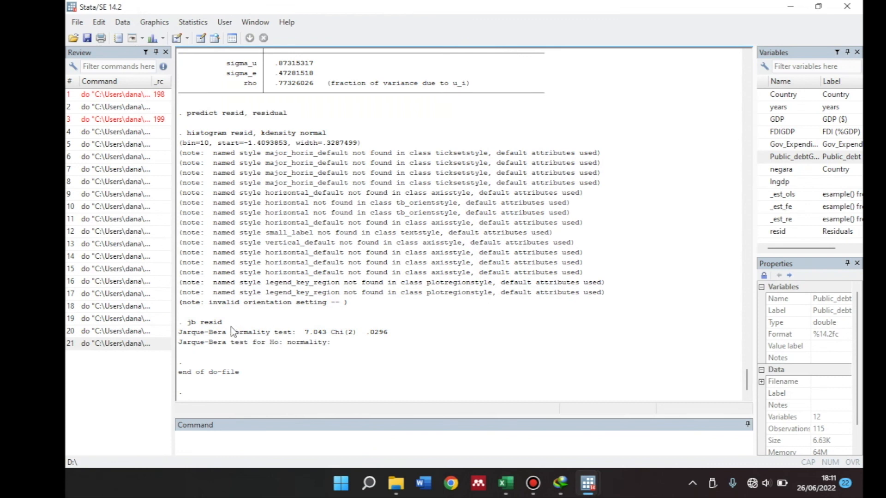